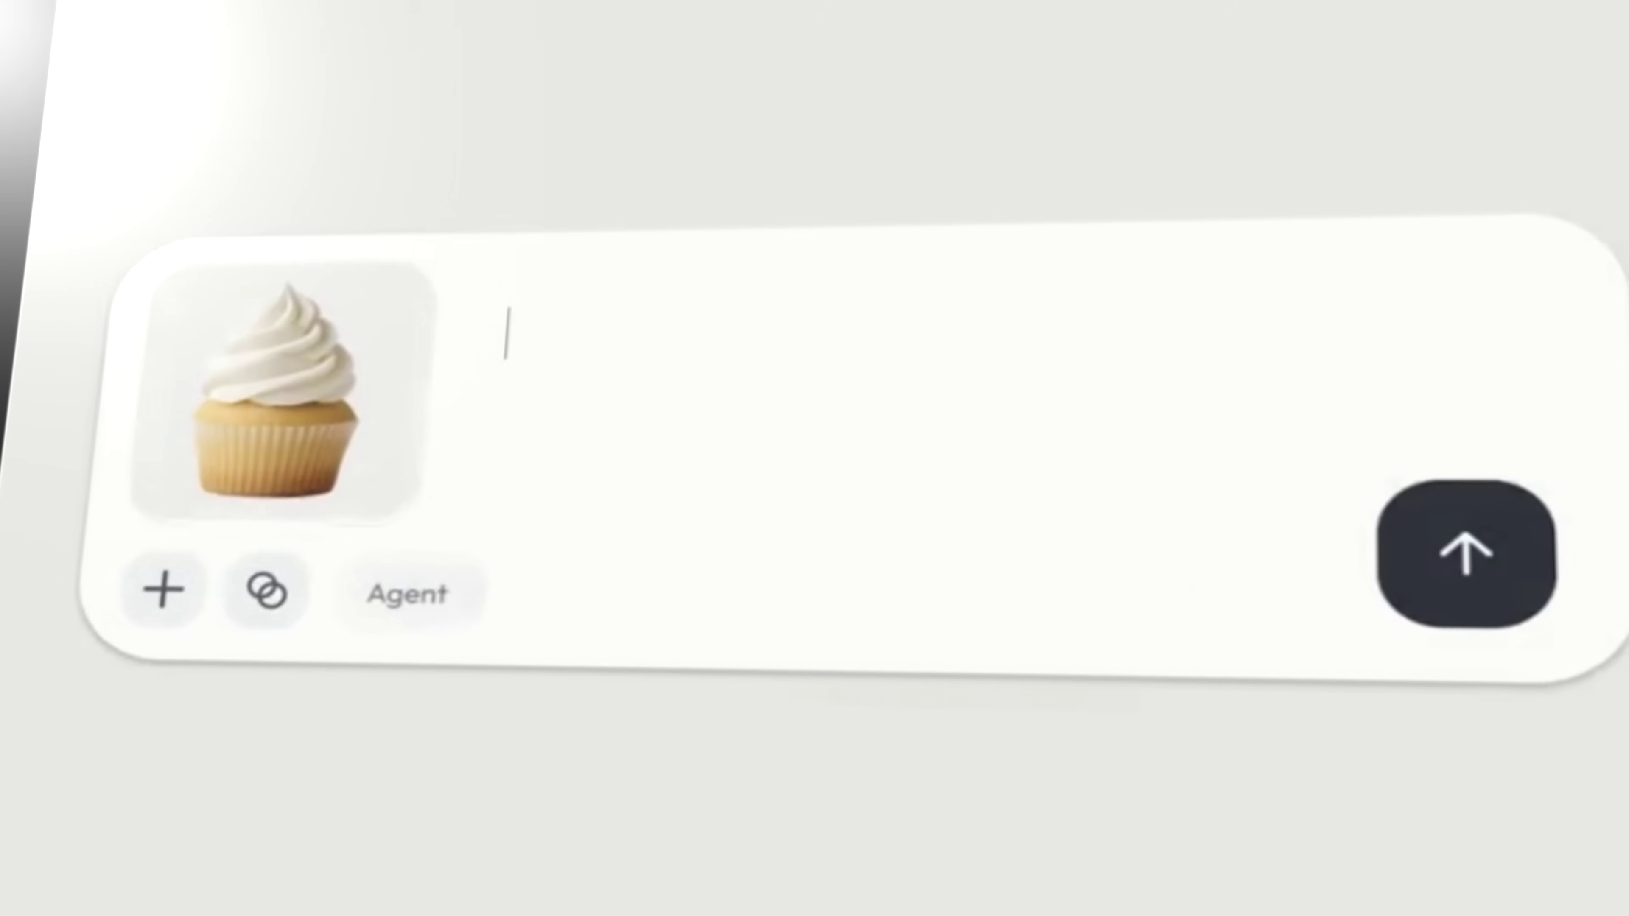
Ask Lovart to add three raspberries to the cupcake image
type("Add three raspberries to this cupcake...")
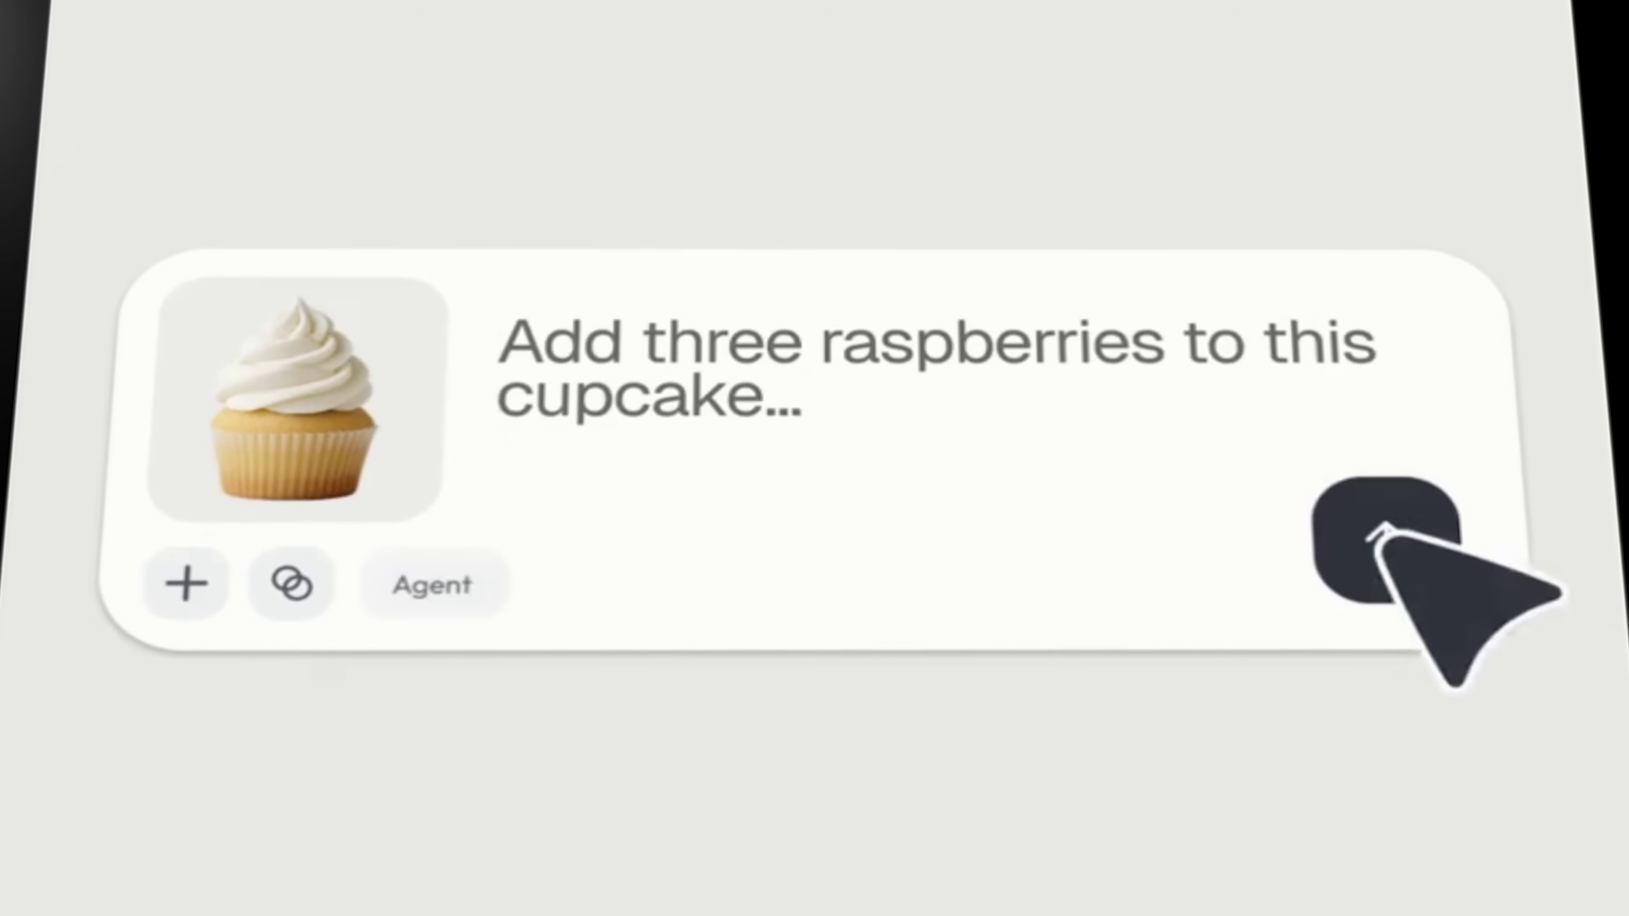
left_click(1432, 546)
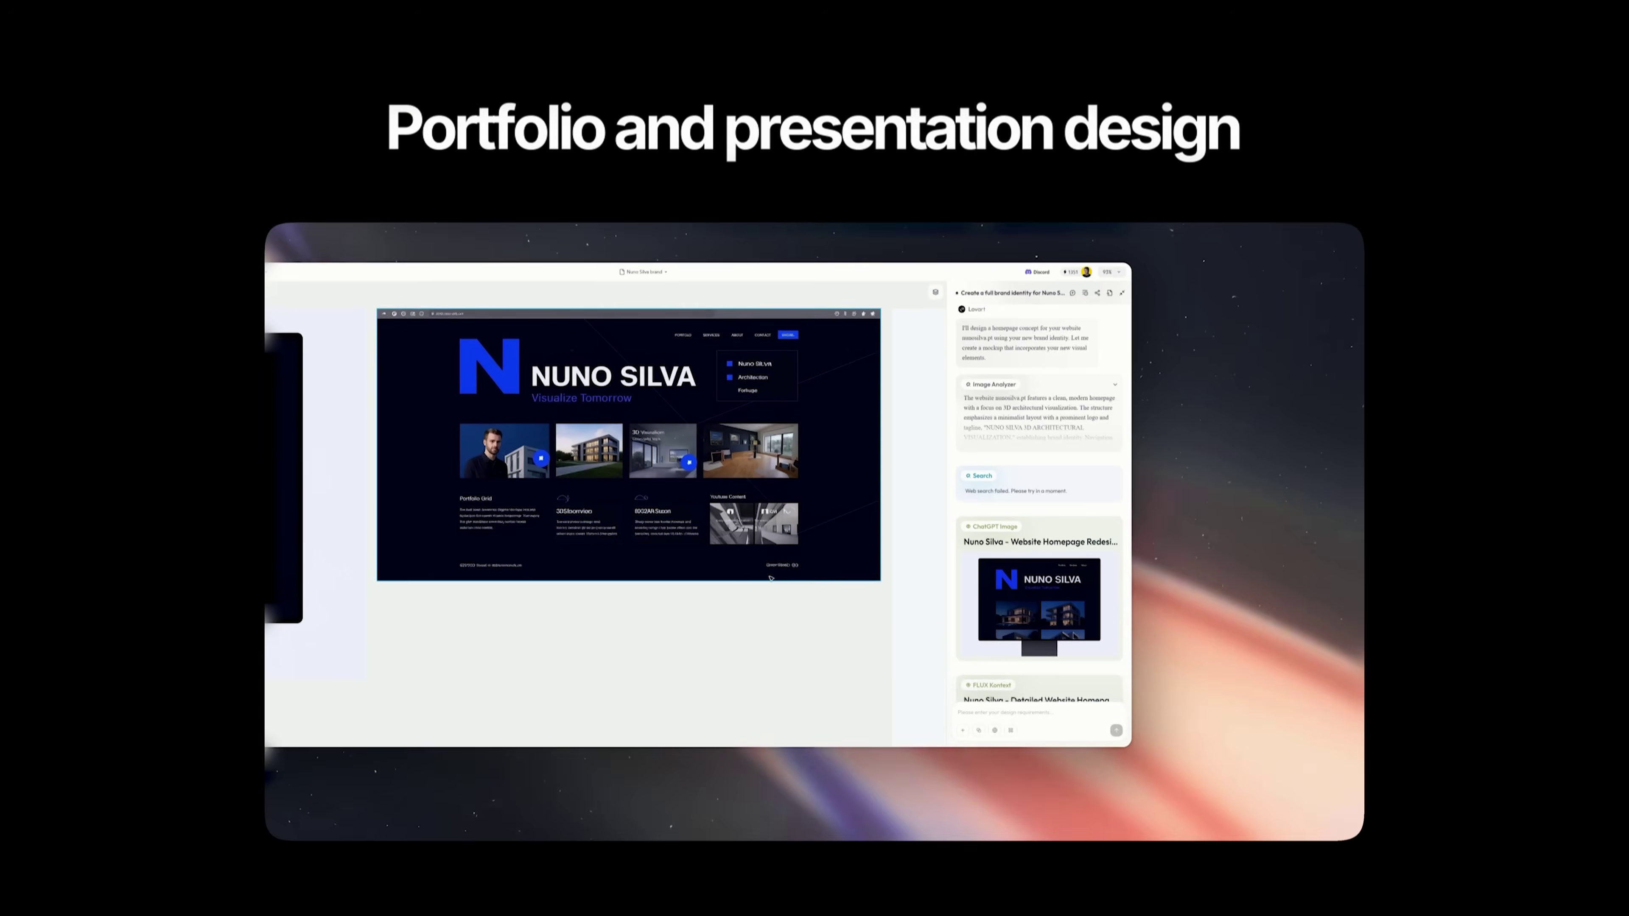
Pan the canvas past the phone mockup and interior renders to the Mini car dashboard images
left_click_drag(770, 578, 312, 587)
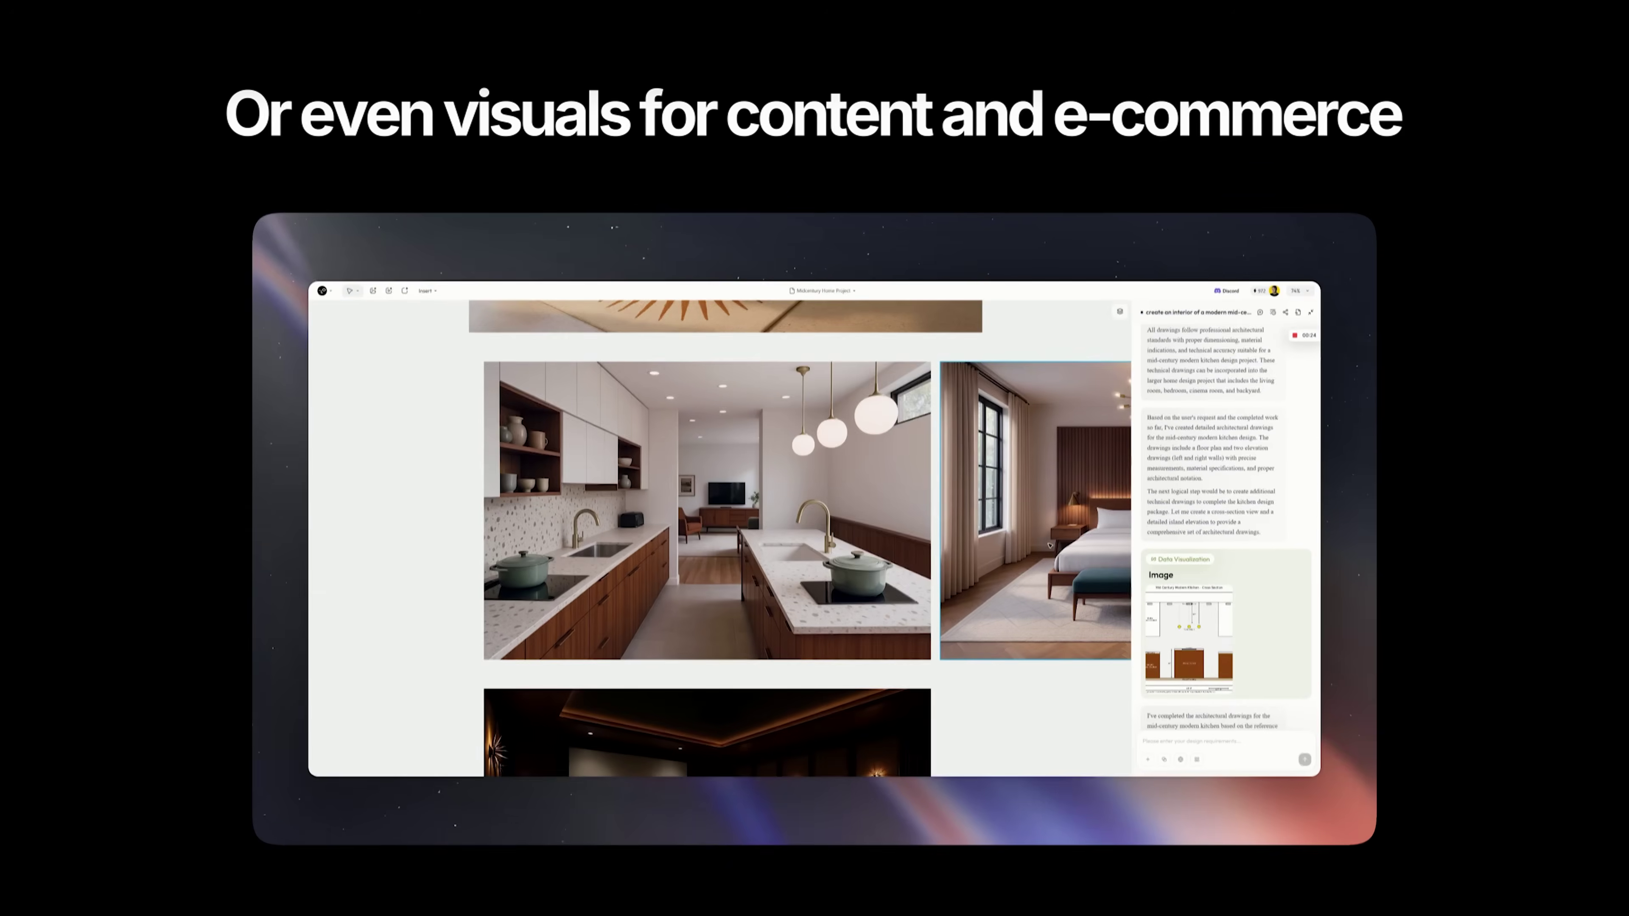
left_click_drag(1045, 562, 618, 562)
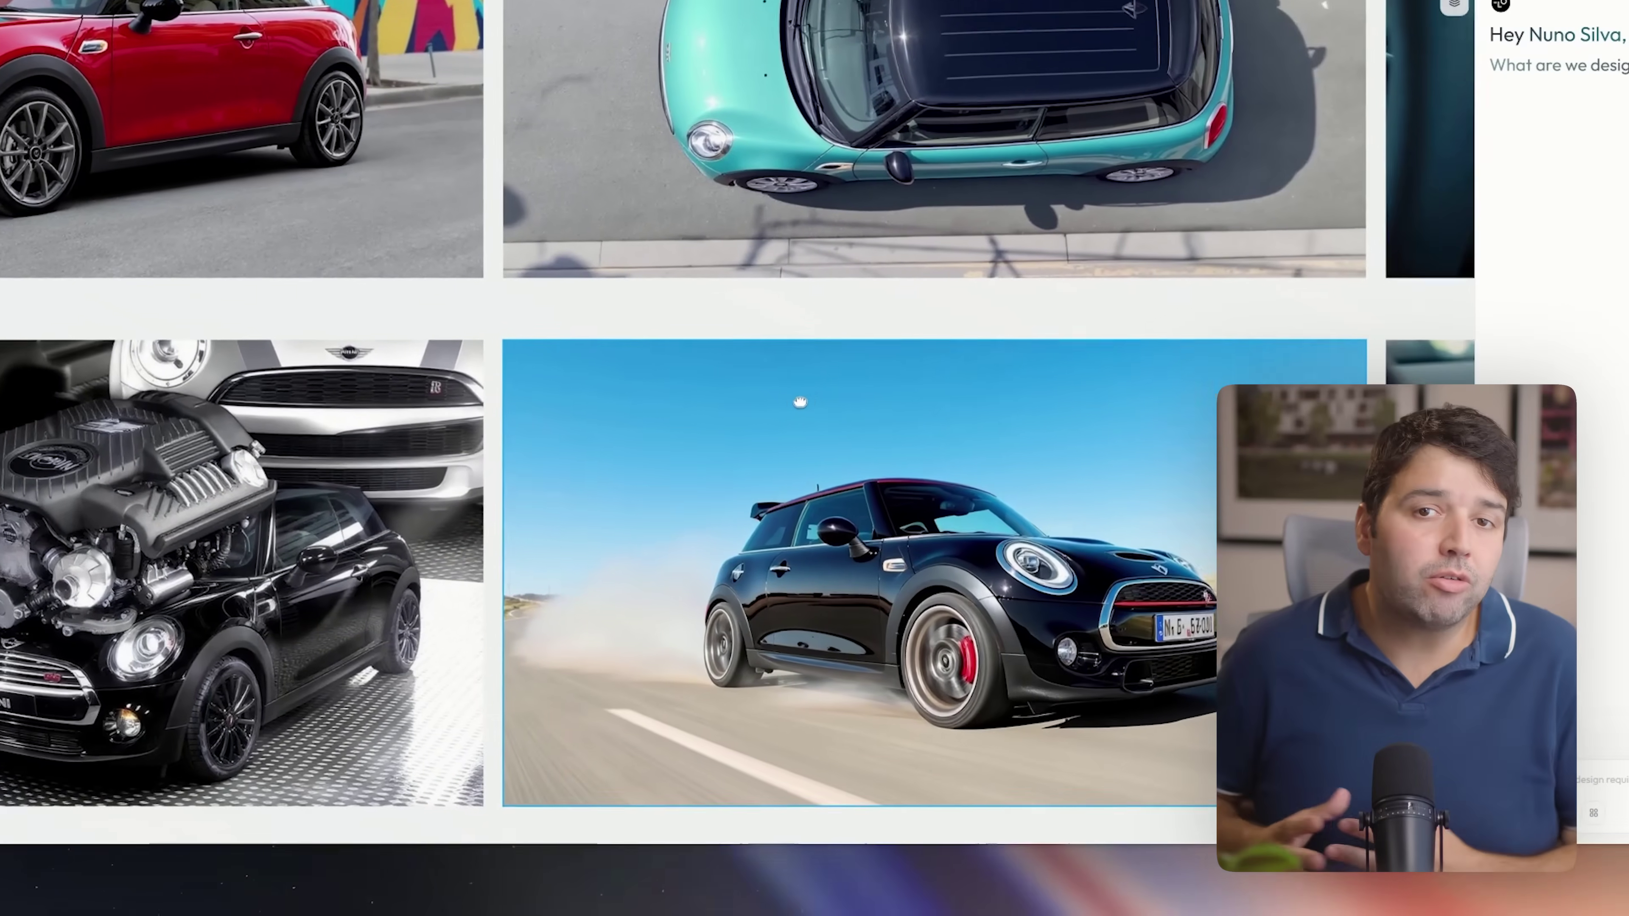
left_click_drag(799, 402, 53, 324)
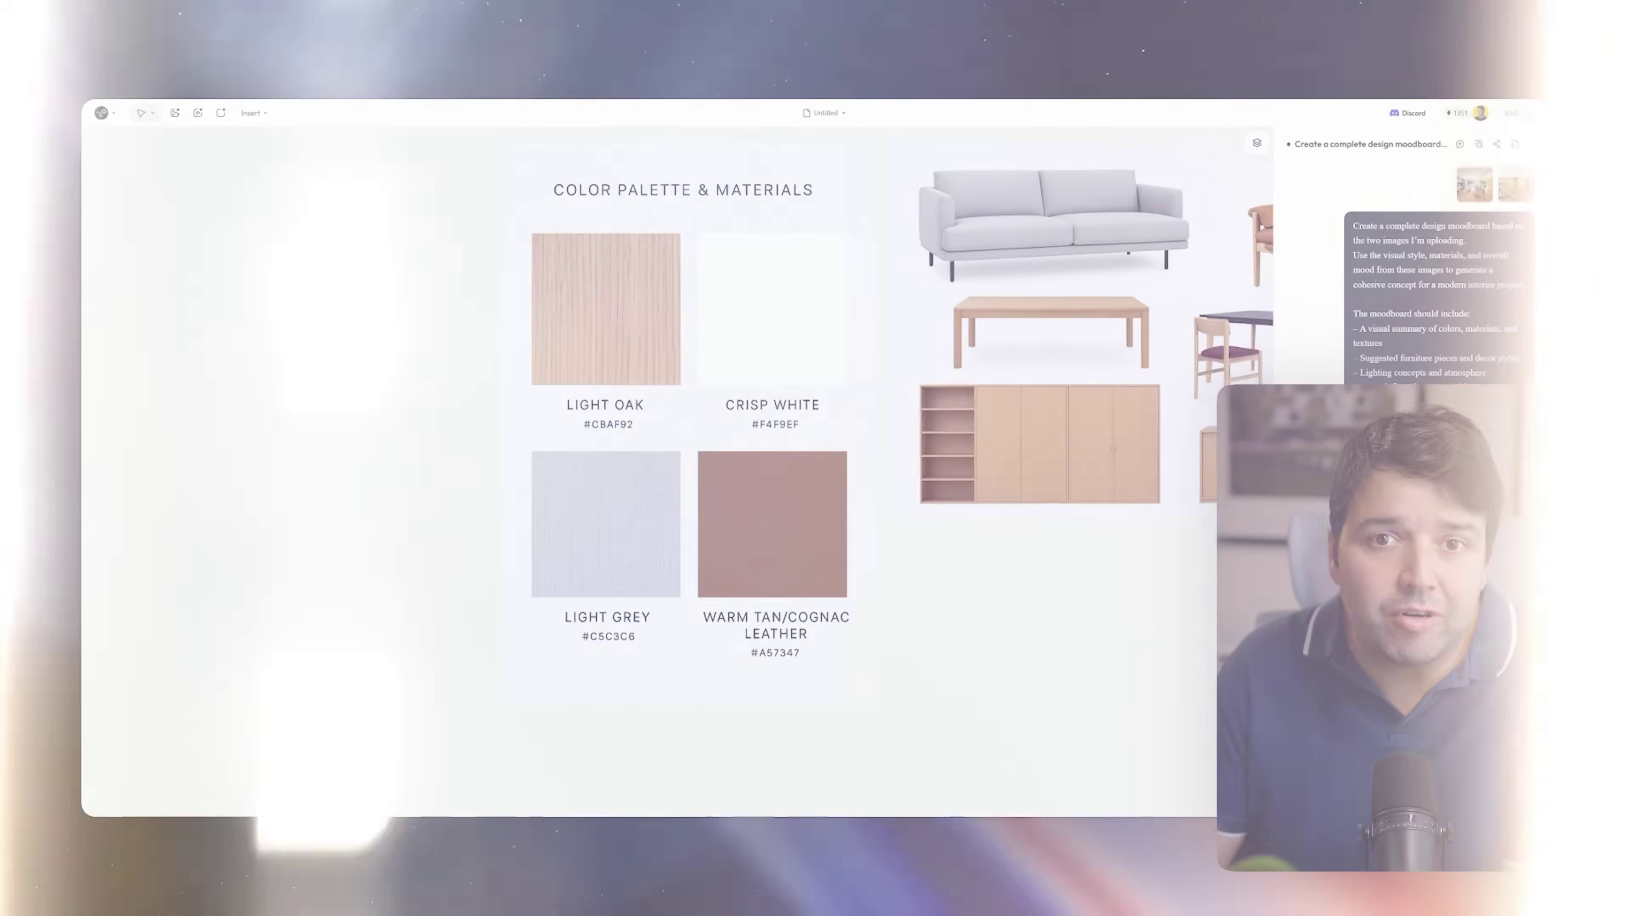
Pan past the chairs, LIGHTING section and floor plan to the concept board
scroll(391, 283, "up", 2)
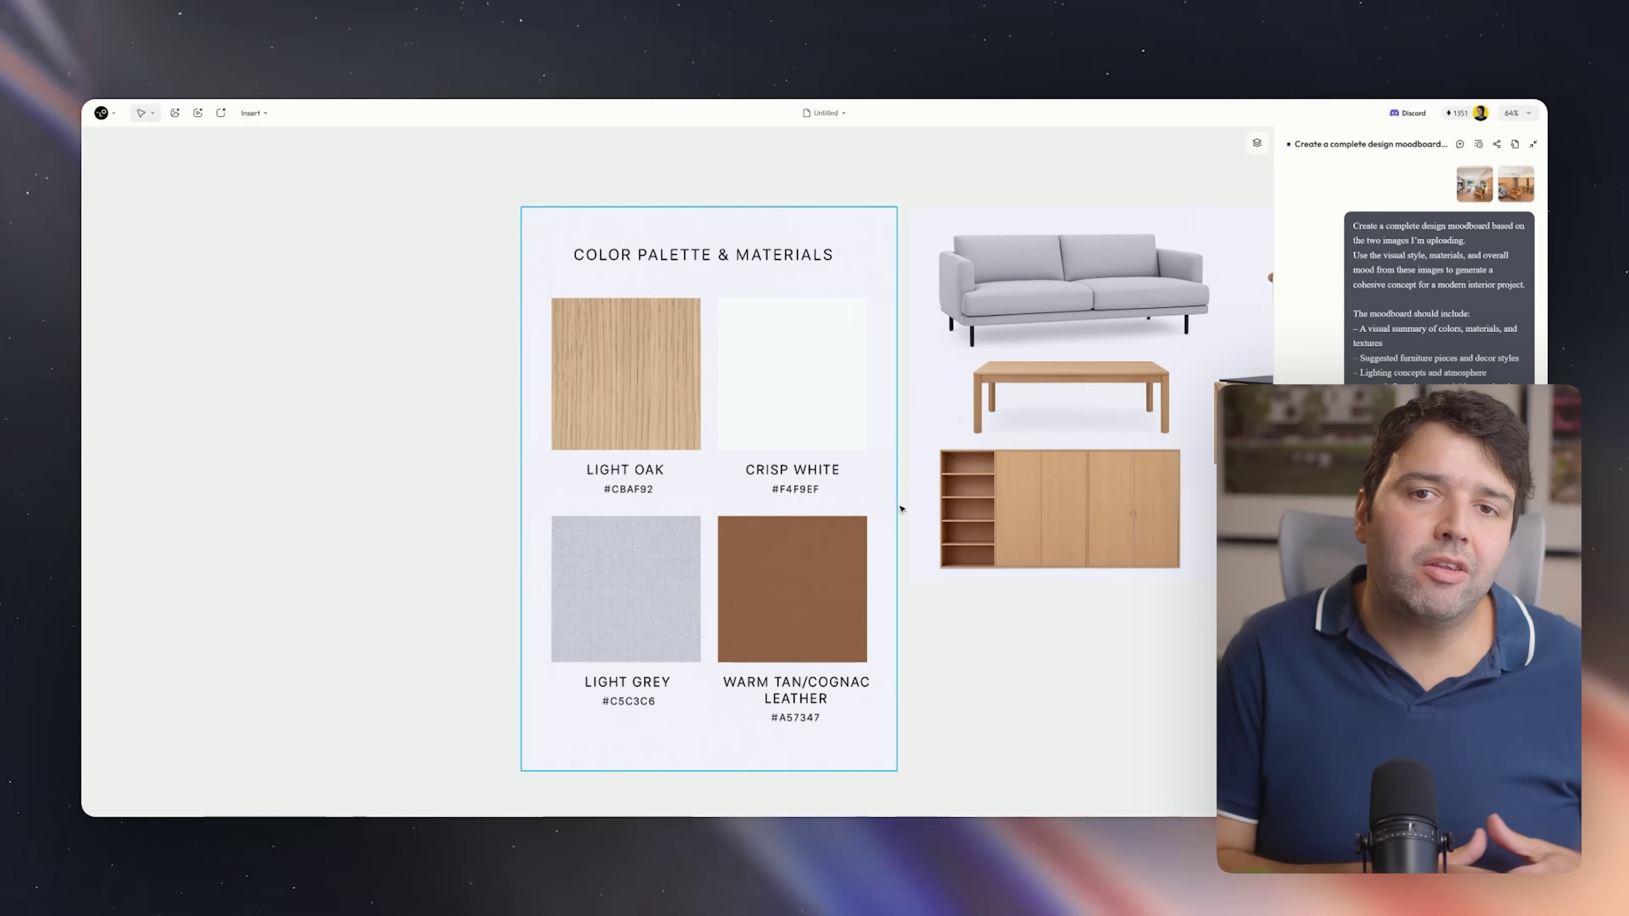
left_click_drag(1081, 645, 602, 681)
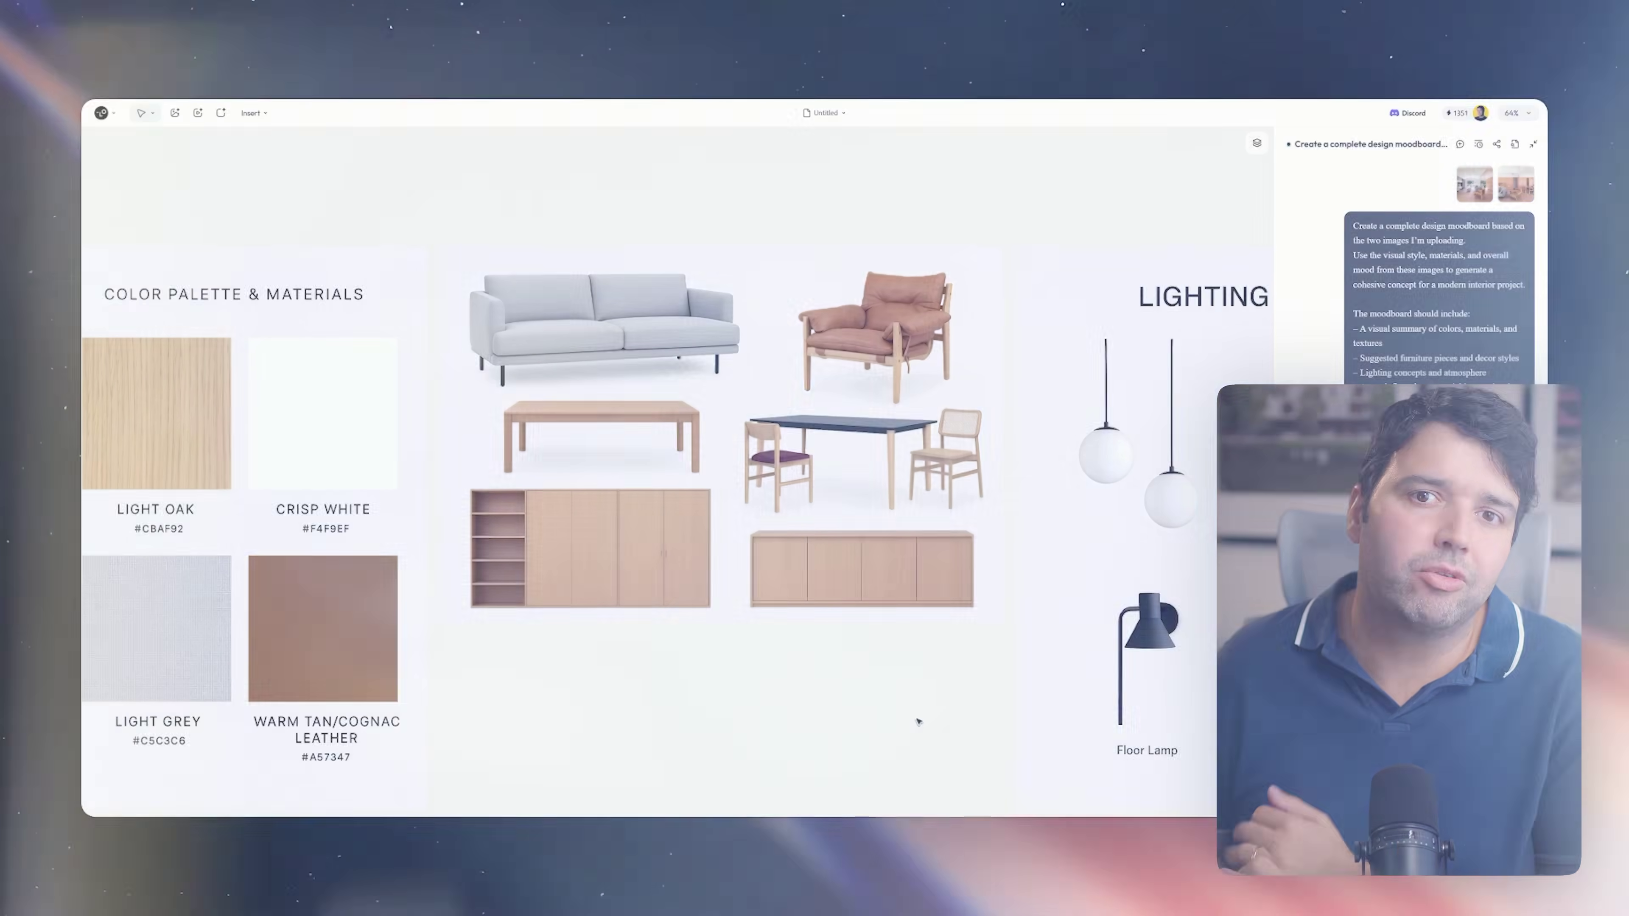
left_click_drag(916, 716, 488, 673)
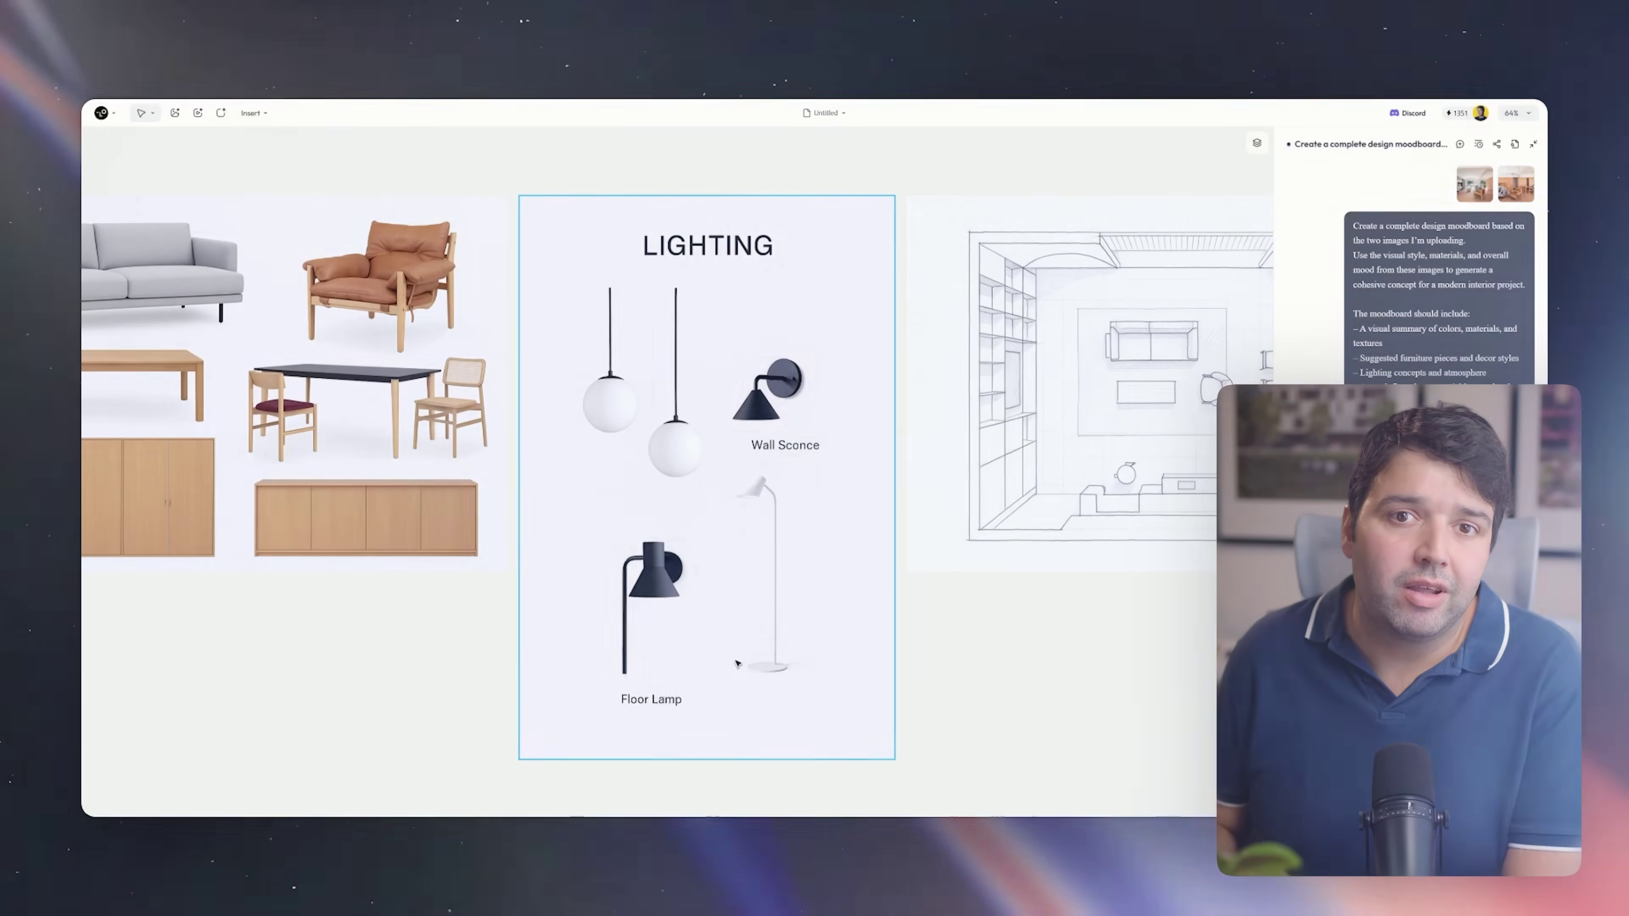
left_click_drag(1000, 668, 575, 665)
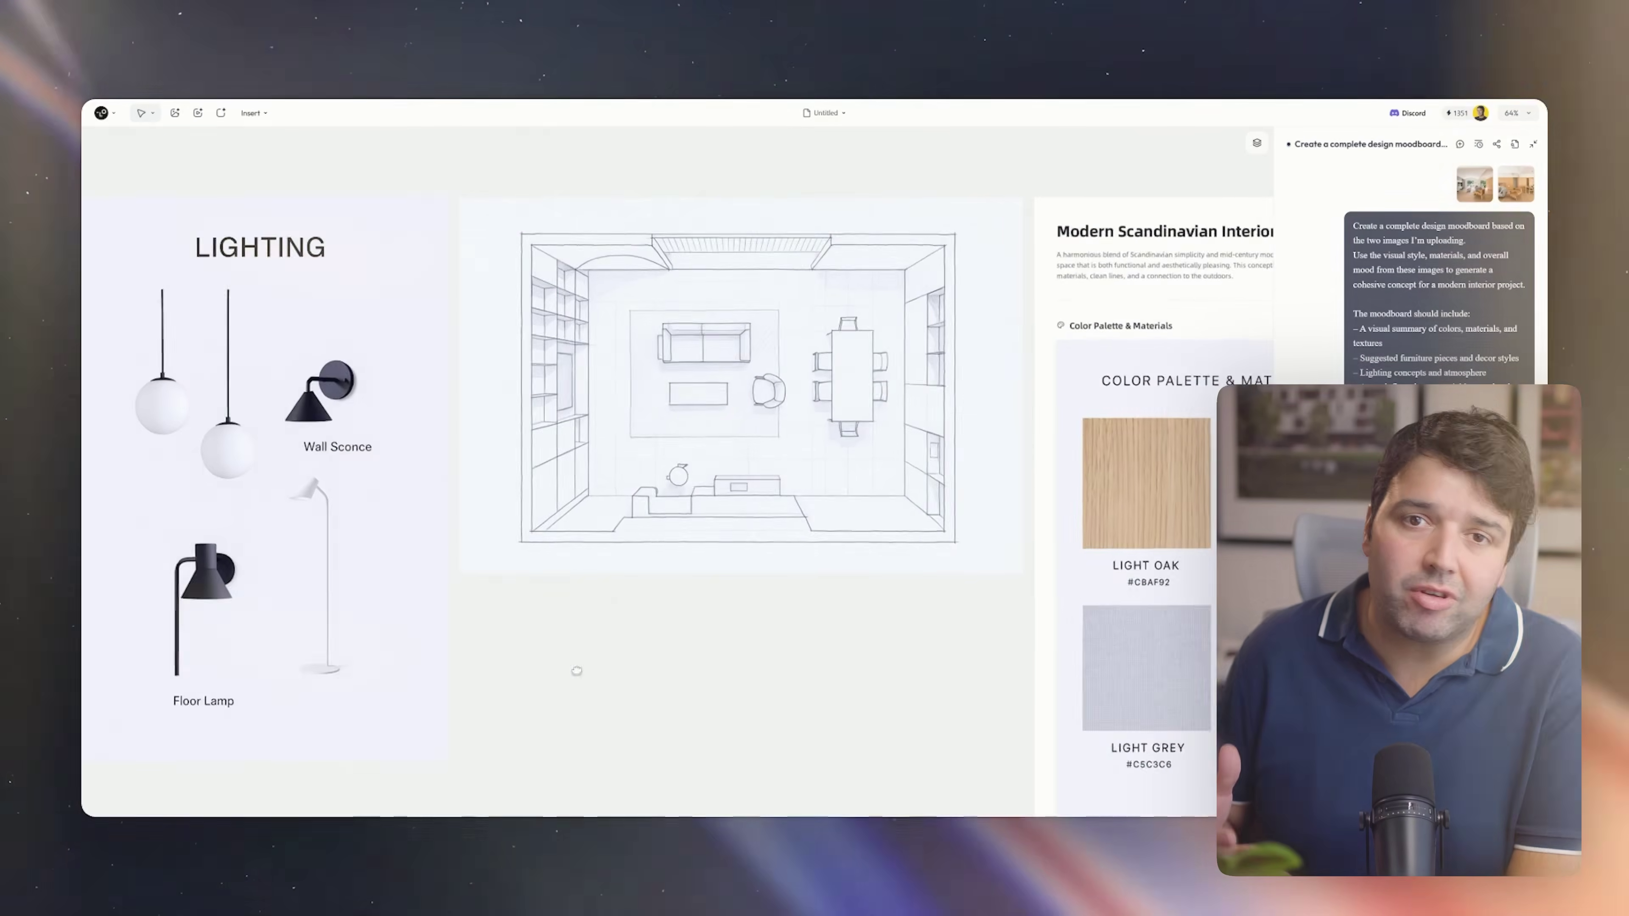
left_click_drag(840, 655, 374, 626)
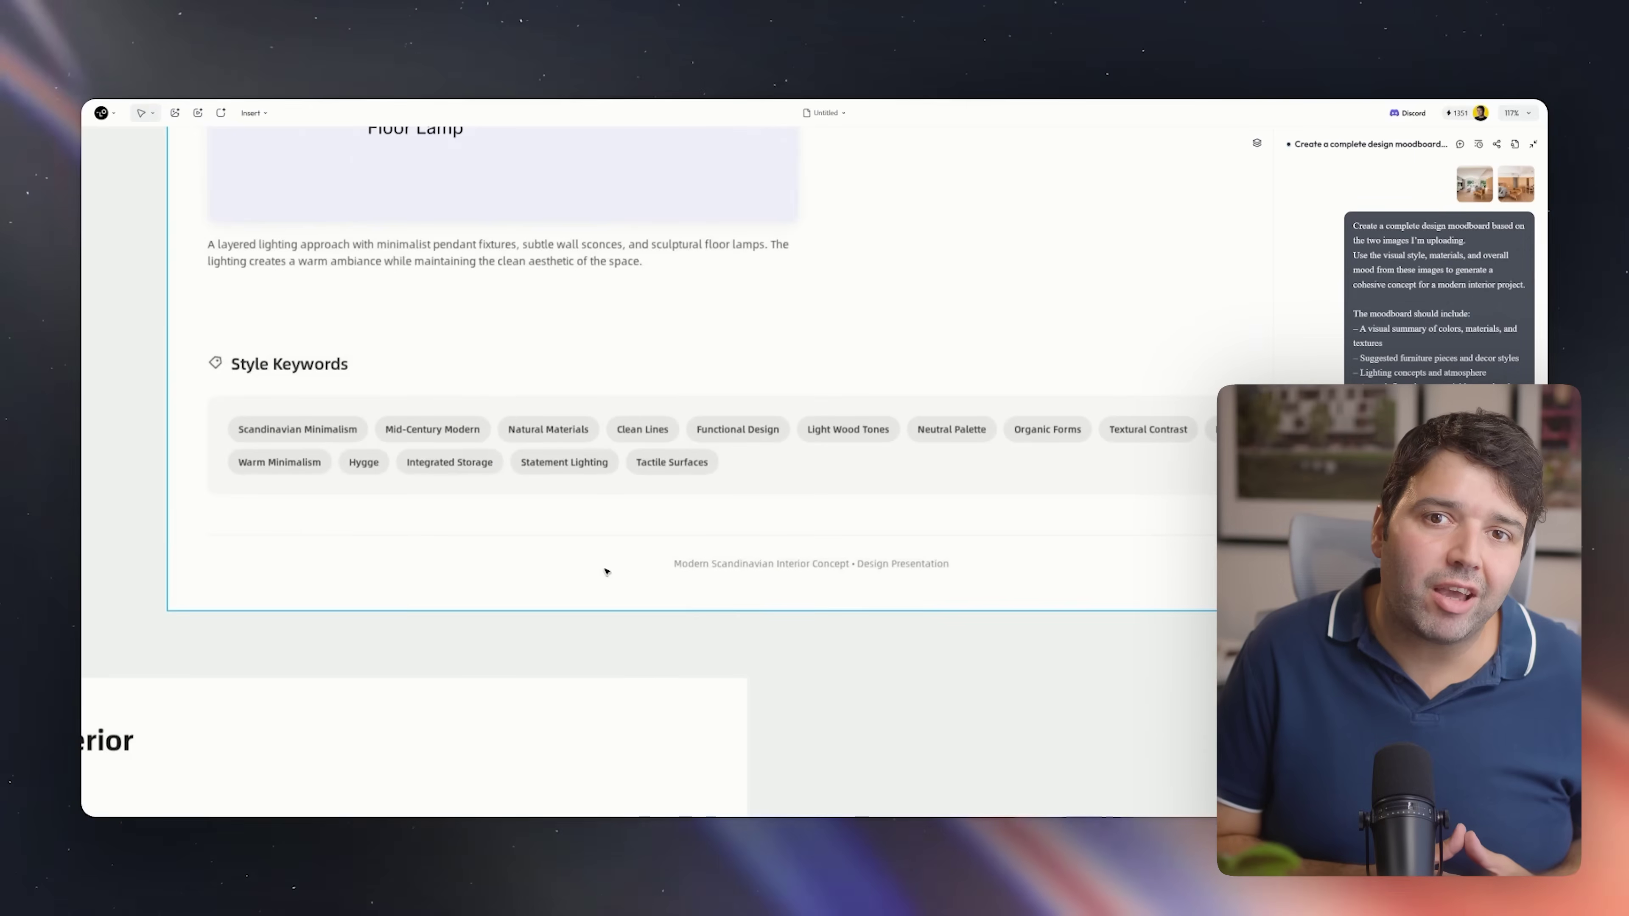
Reposition the concept board and scroll down to its Style Keywords section
left_click_drag(607, 571, 506, 630)
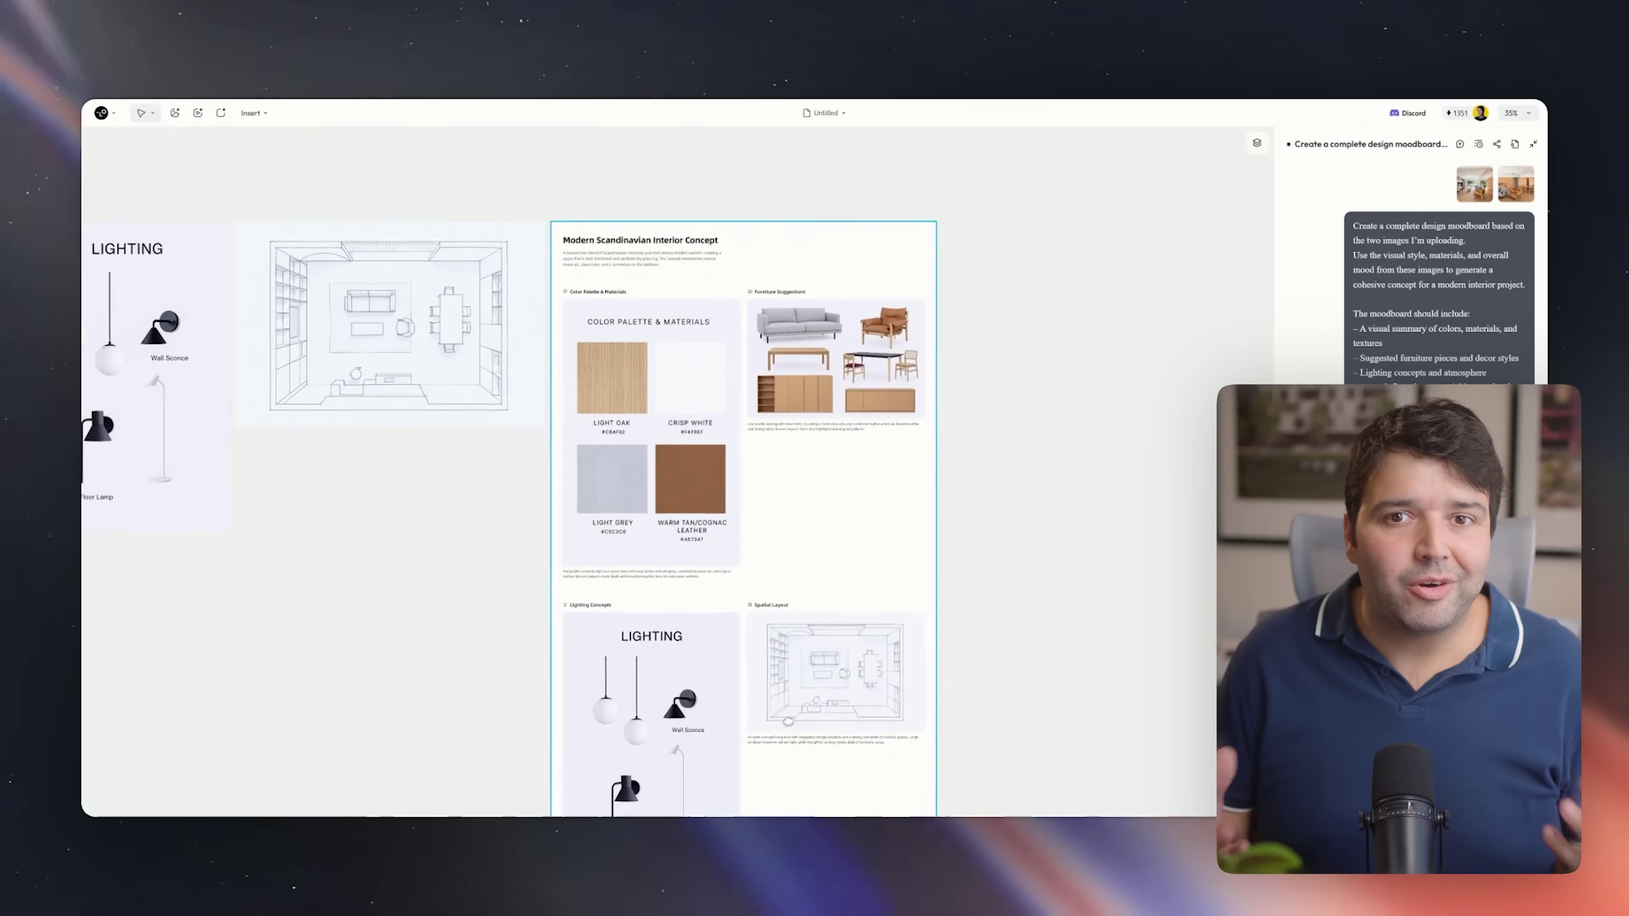
scroll(508, 499, "down", 5)
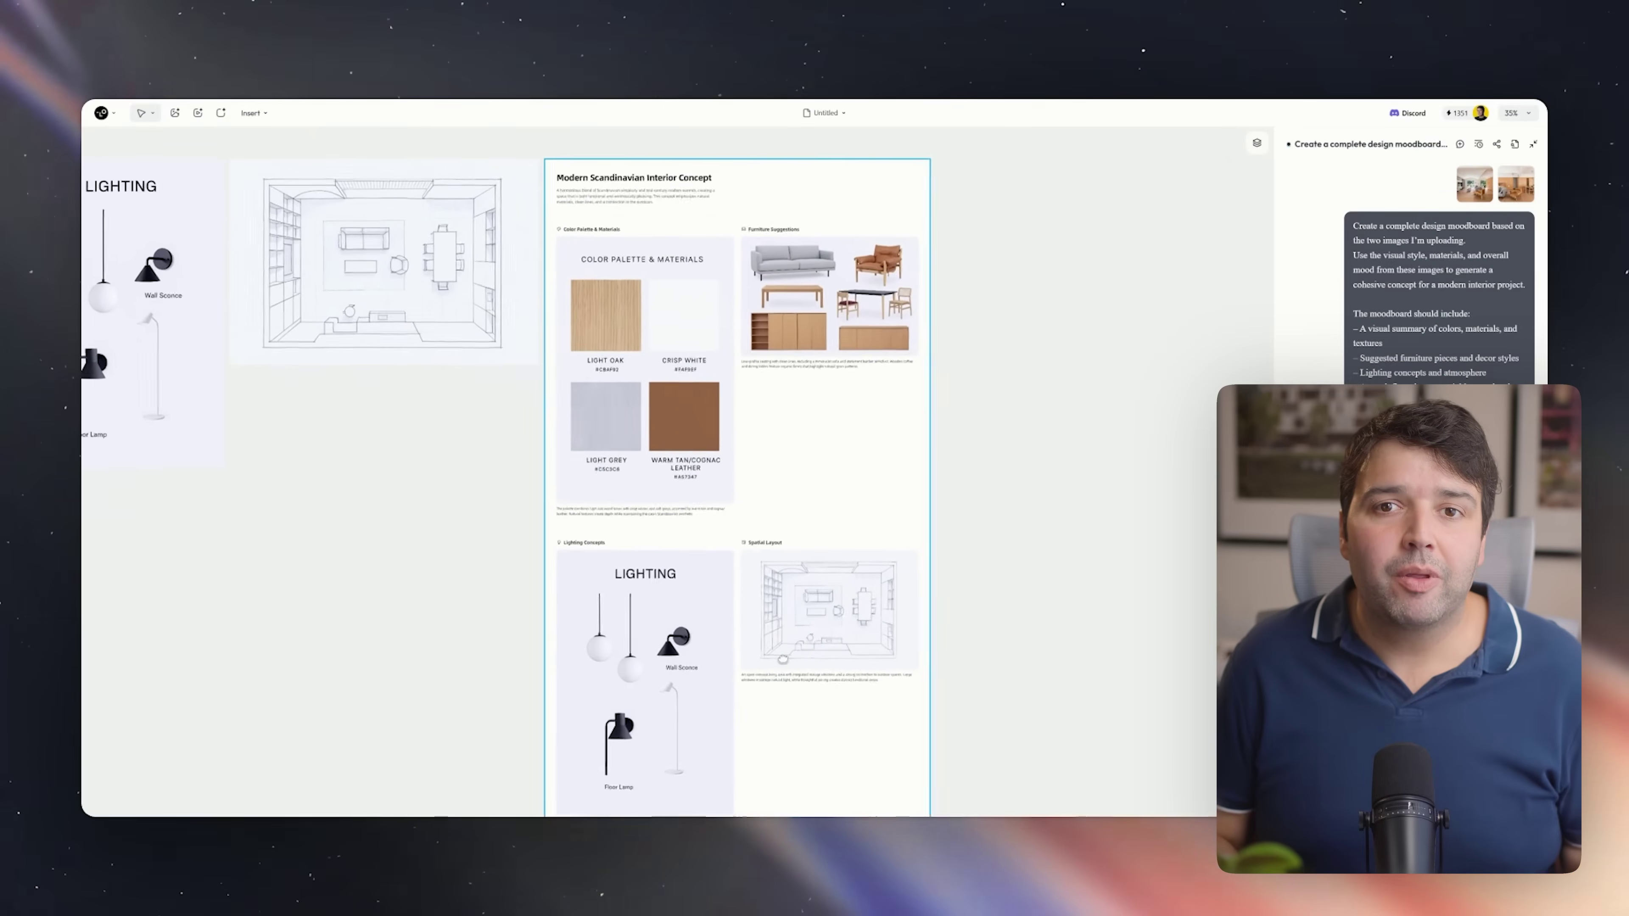
scroll(509, 473, "down", 4)
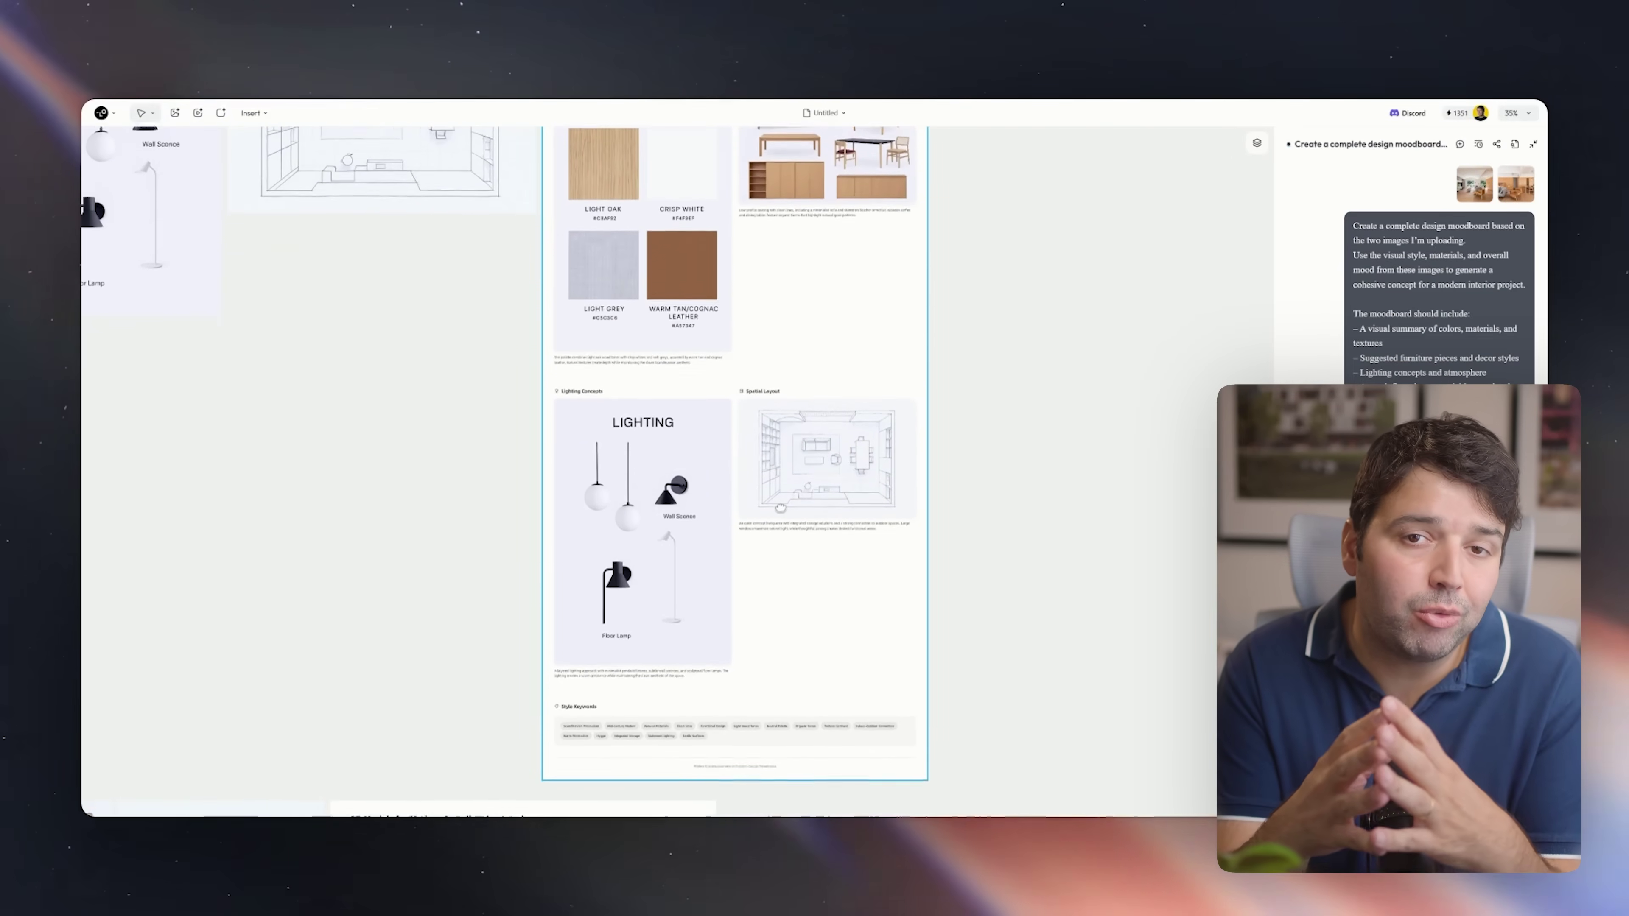
scroll(642, 450, "down", 1)
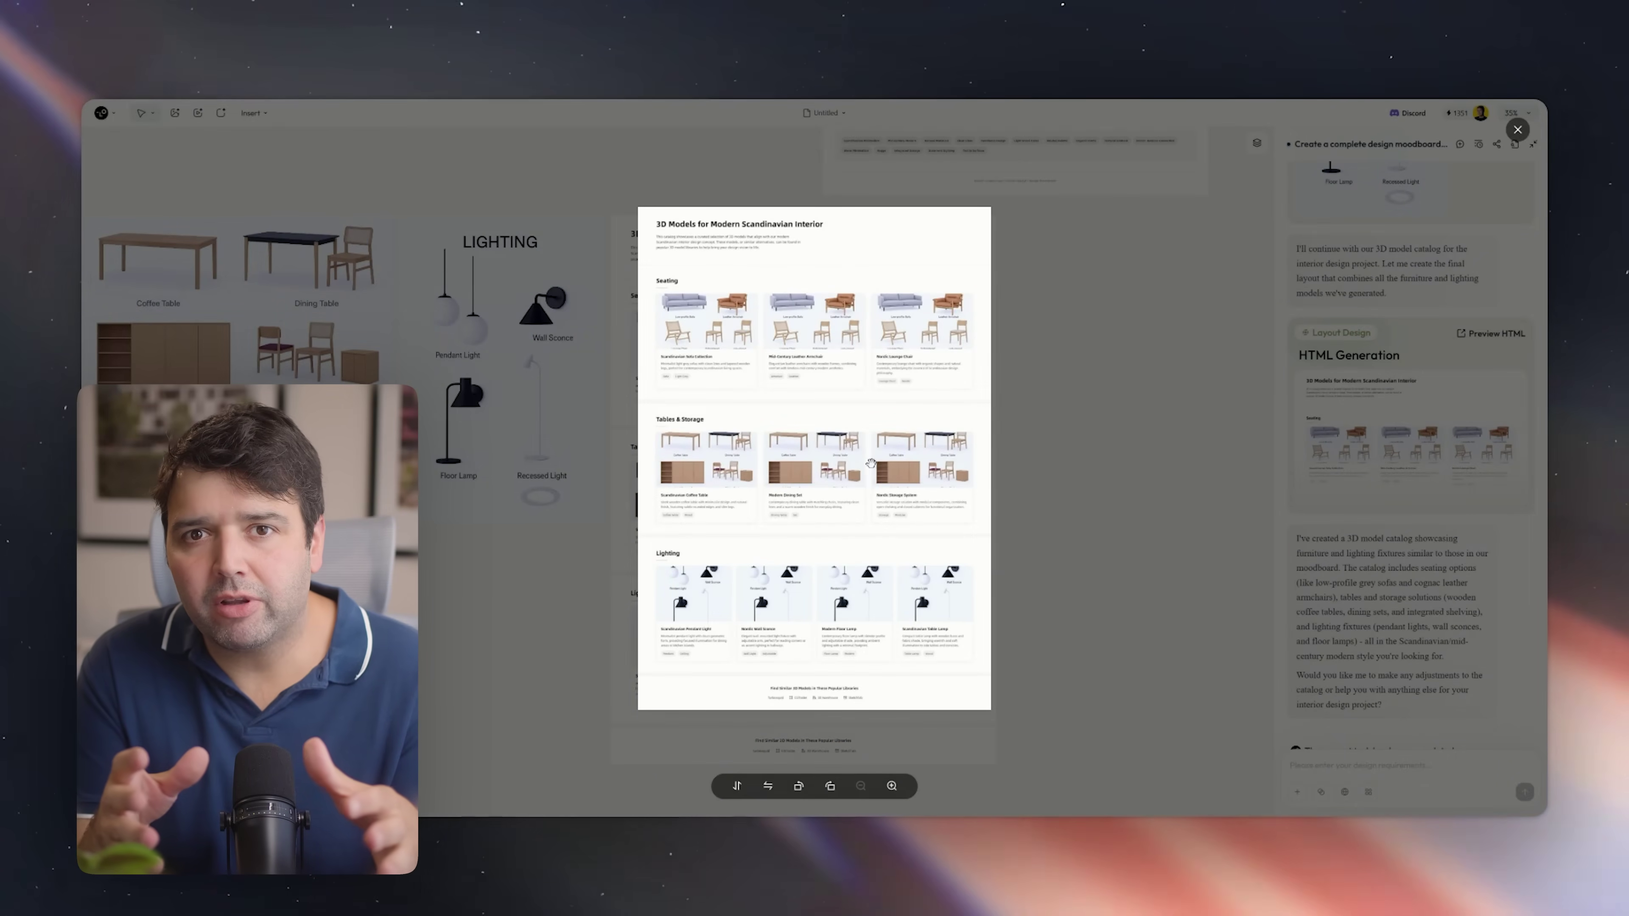
Zoom into the catalog preview and look over its title and Seating section
left_click(891, 790)
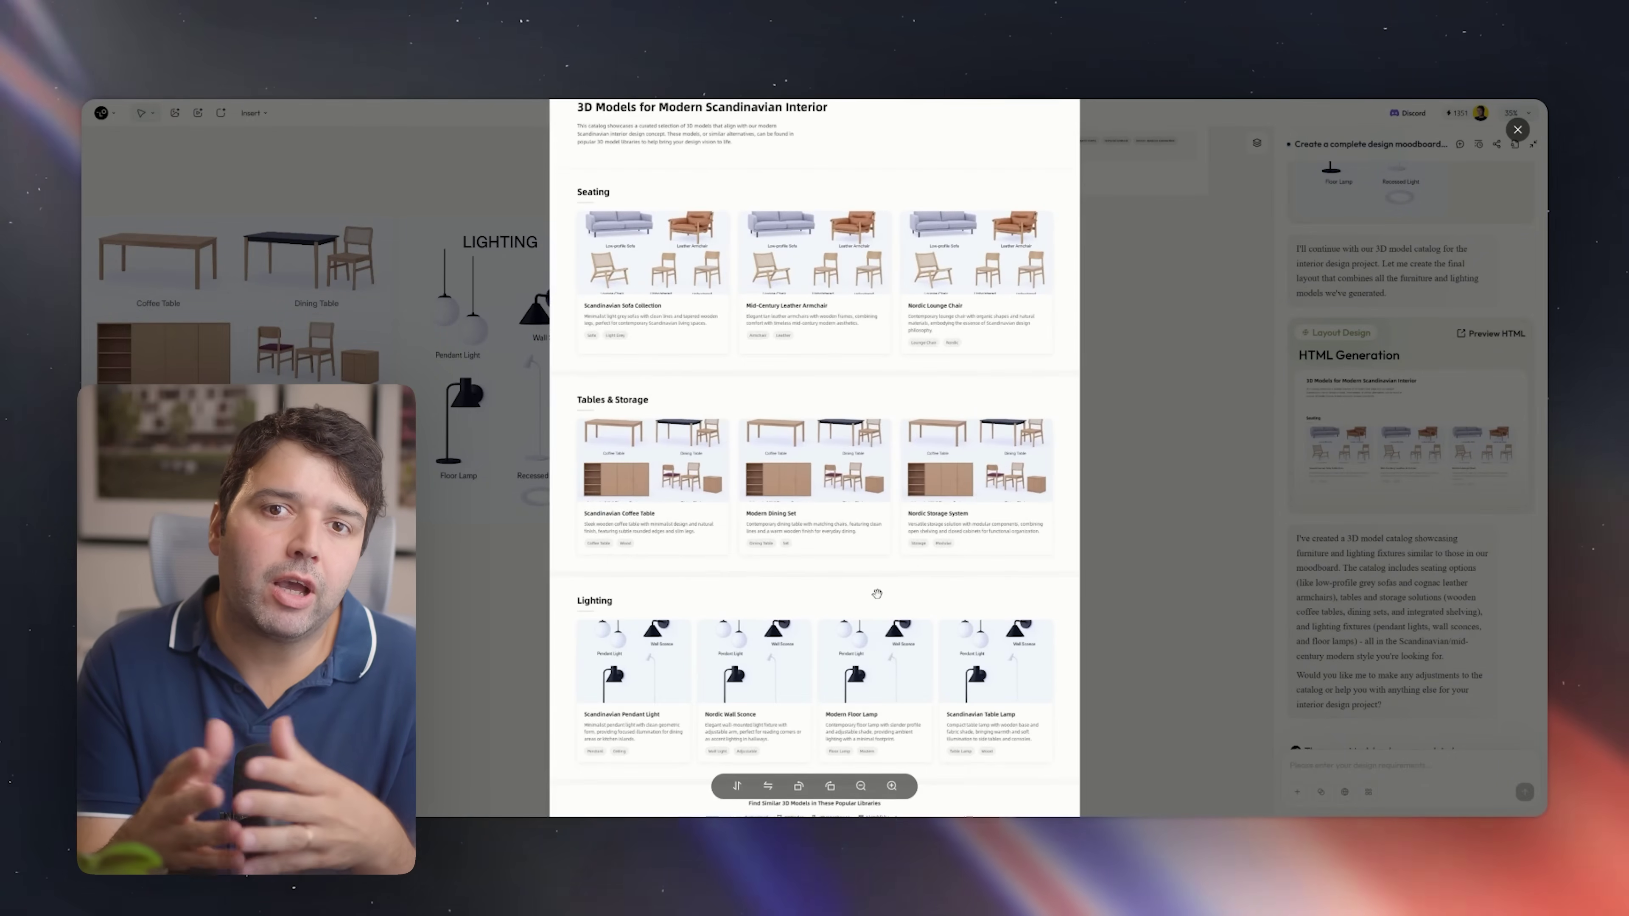
left_click(891, 787)
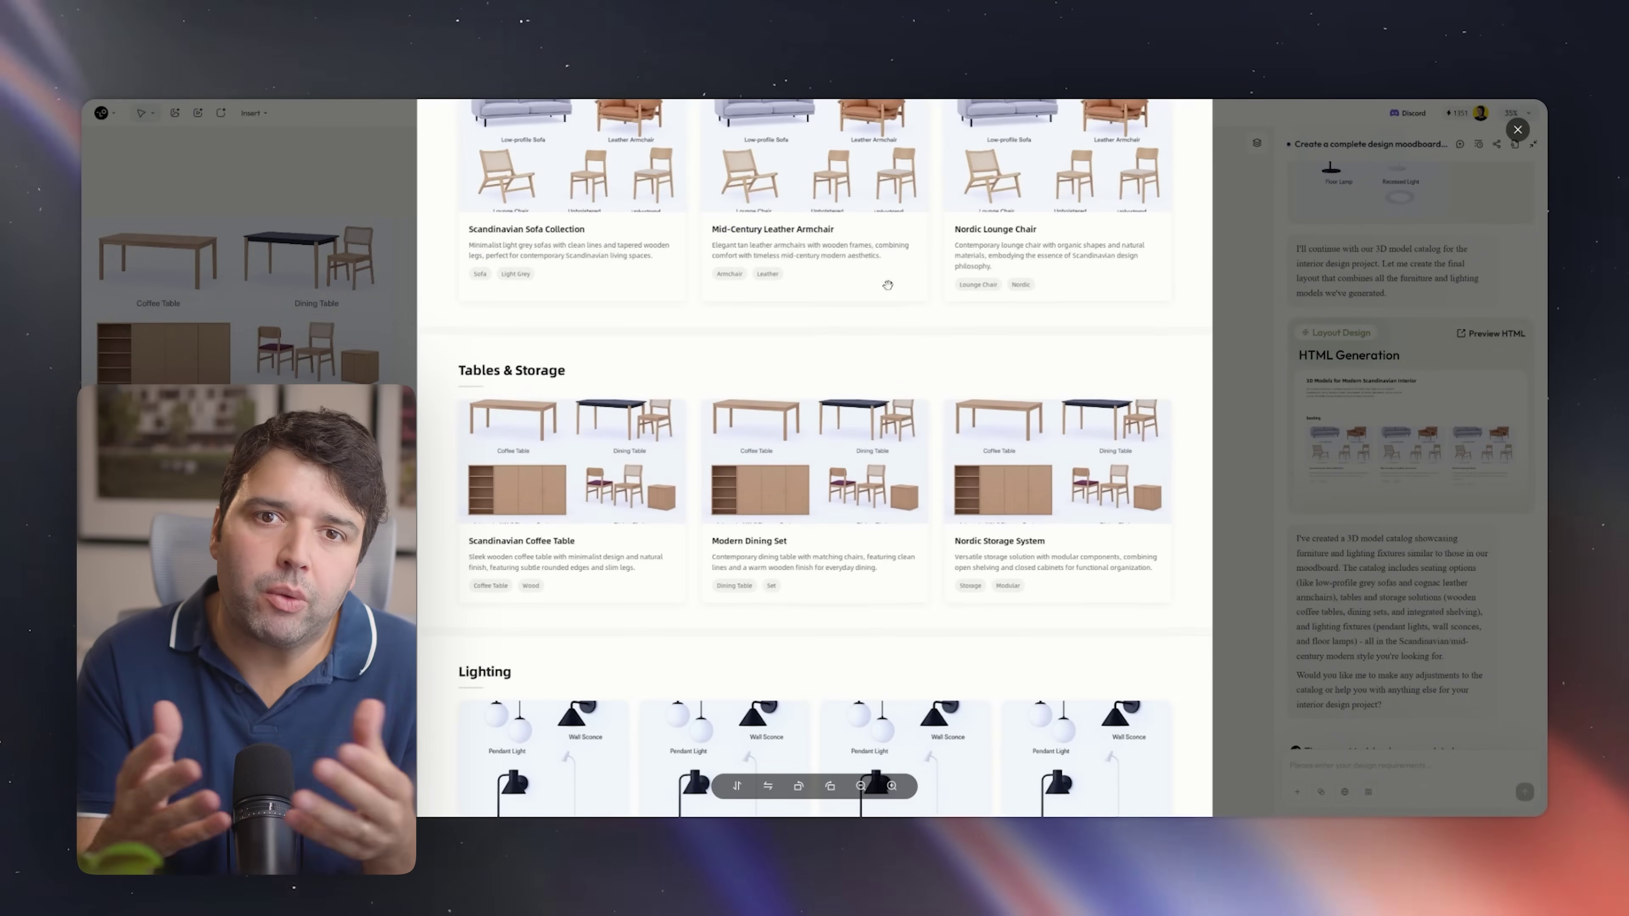
left_click_drag(887, 285, 875, 540)
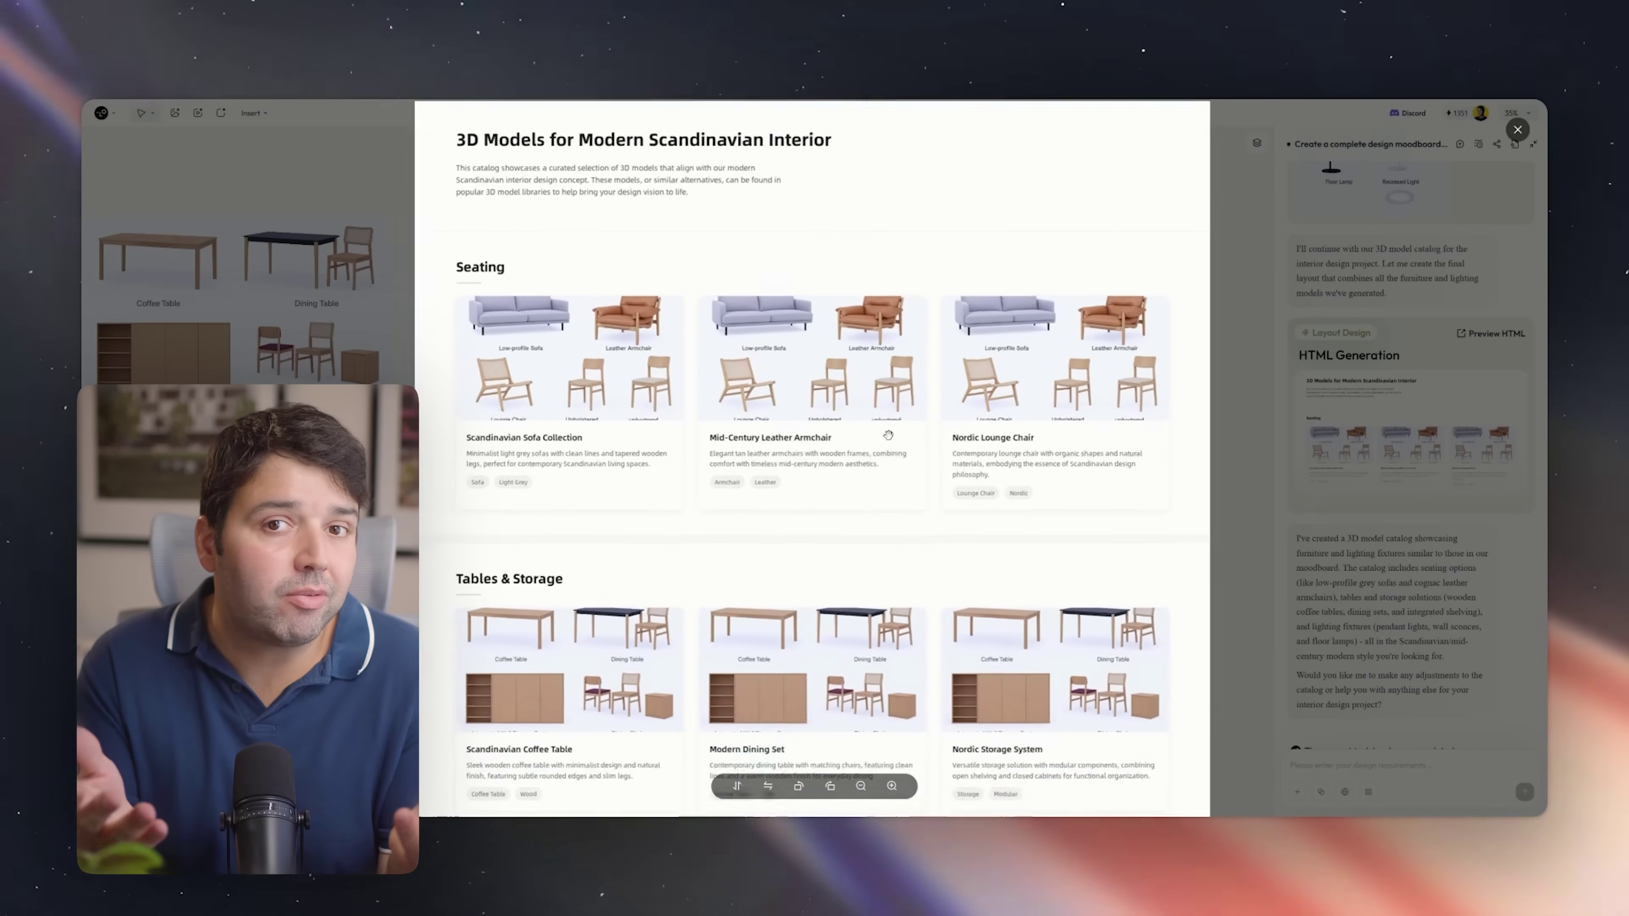
scroll(887, 435, "down", 6)
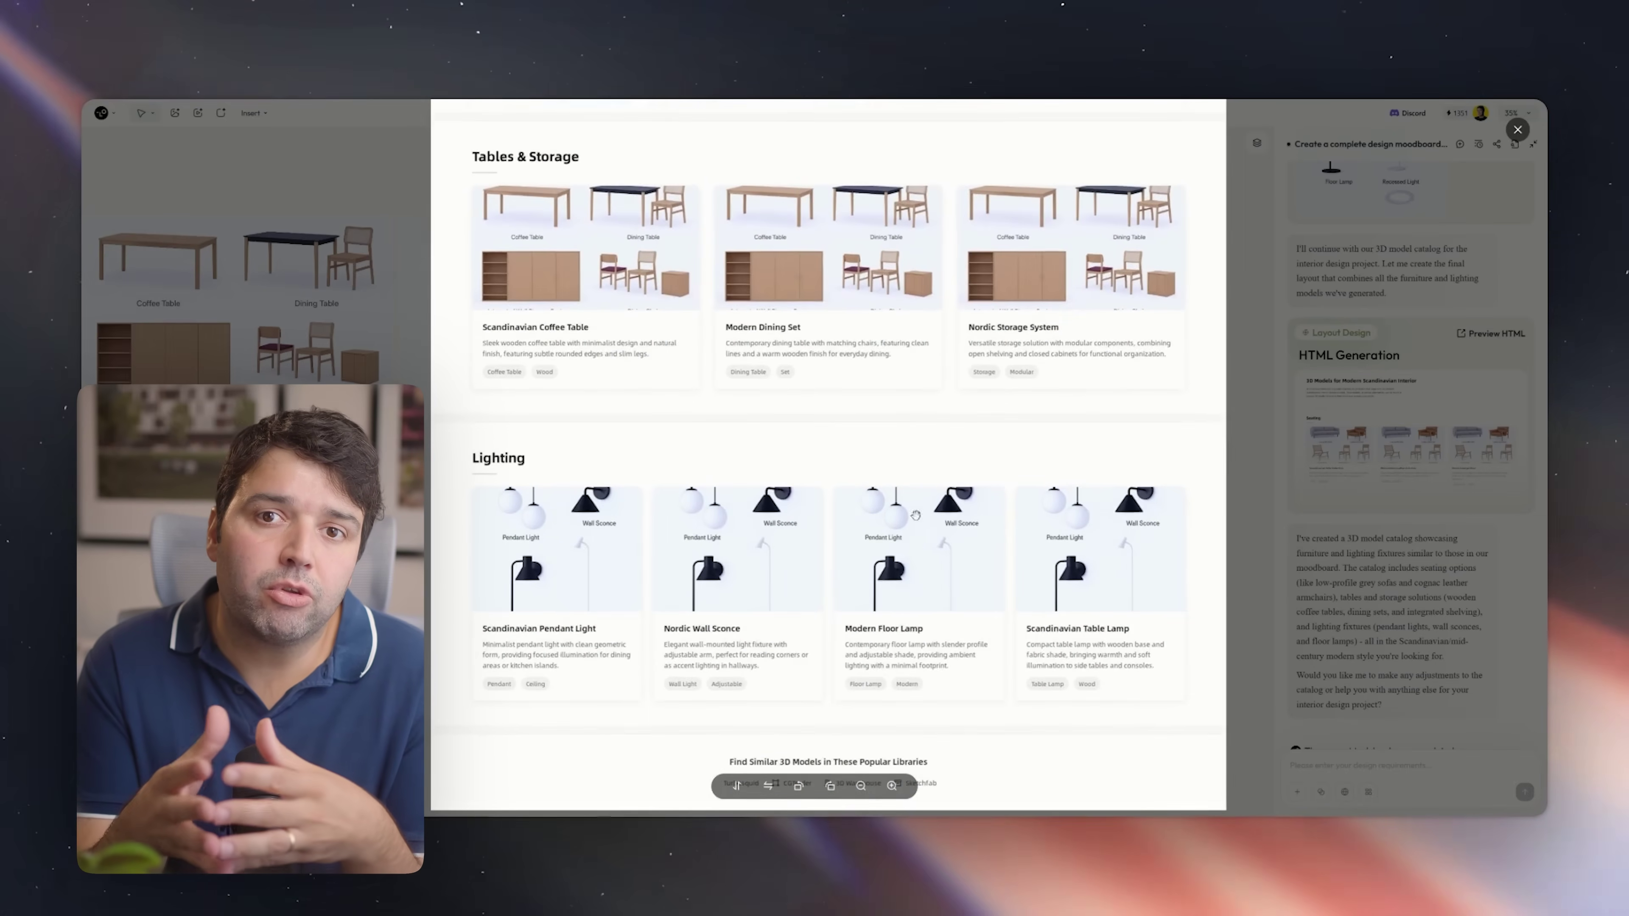
scroll(915, 516, "down", 2)
scroll(907, 617, "up", 2)
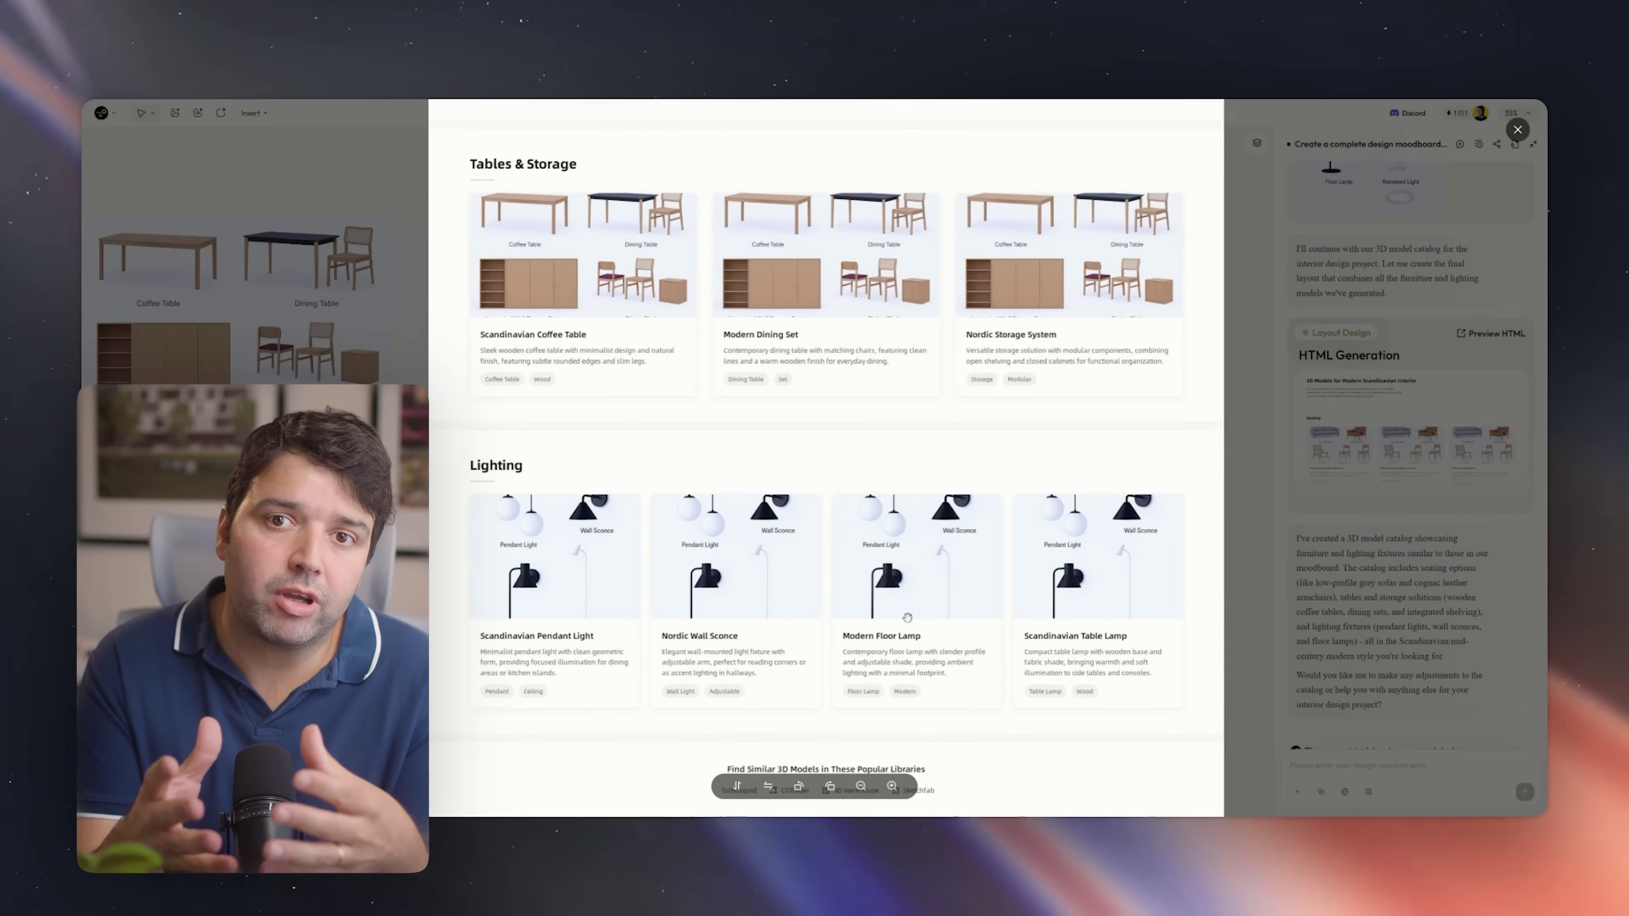
Zoom in repeatedly on the catalog's Lighting section lamp cards
left_click(891, 786)
left_click(892, 786)
left_click(892, 786)
scroll(940, 430, "down", 2)
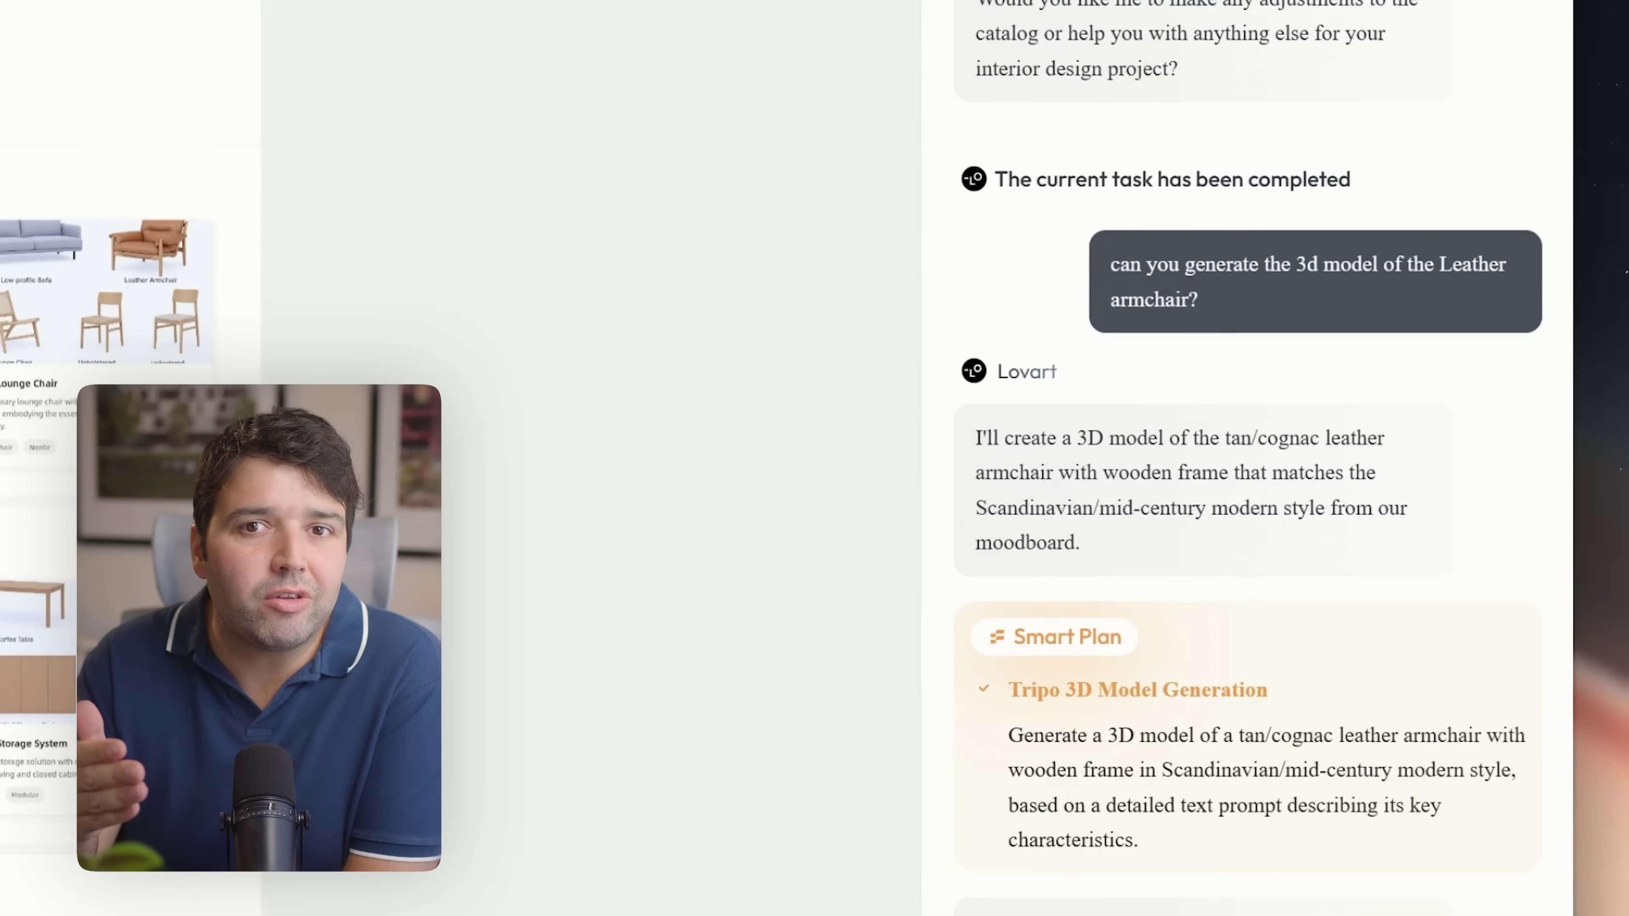
Review the armchair model reply and rotate the leather armchair model to face the front
left_click_drag(1217, 473, 1080, 543)
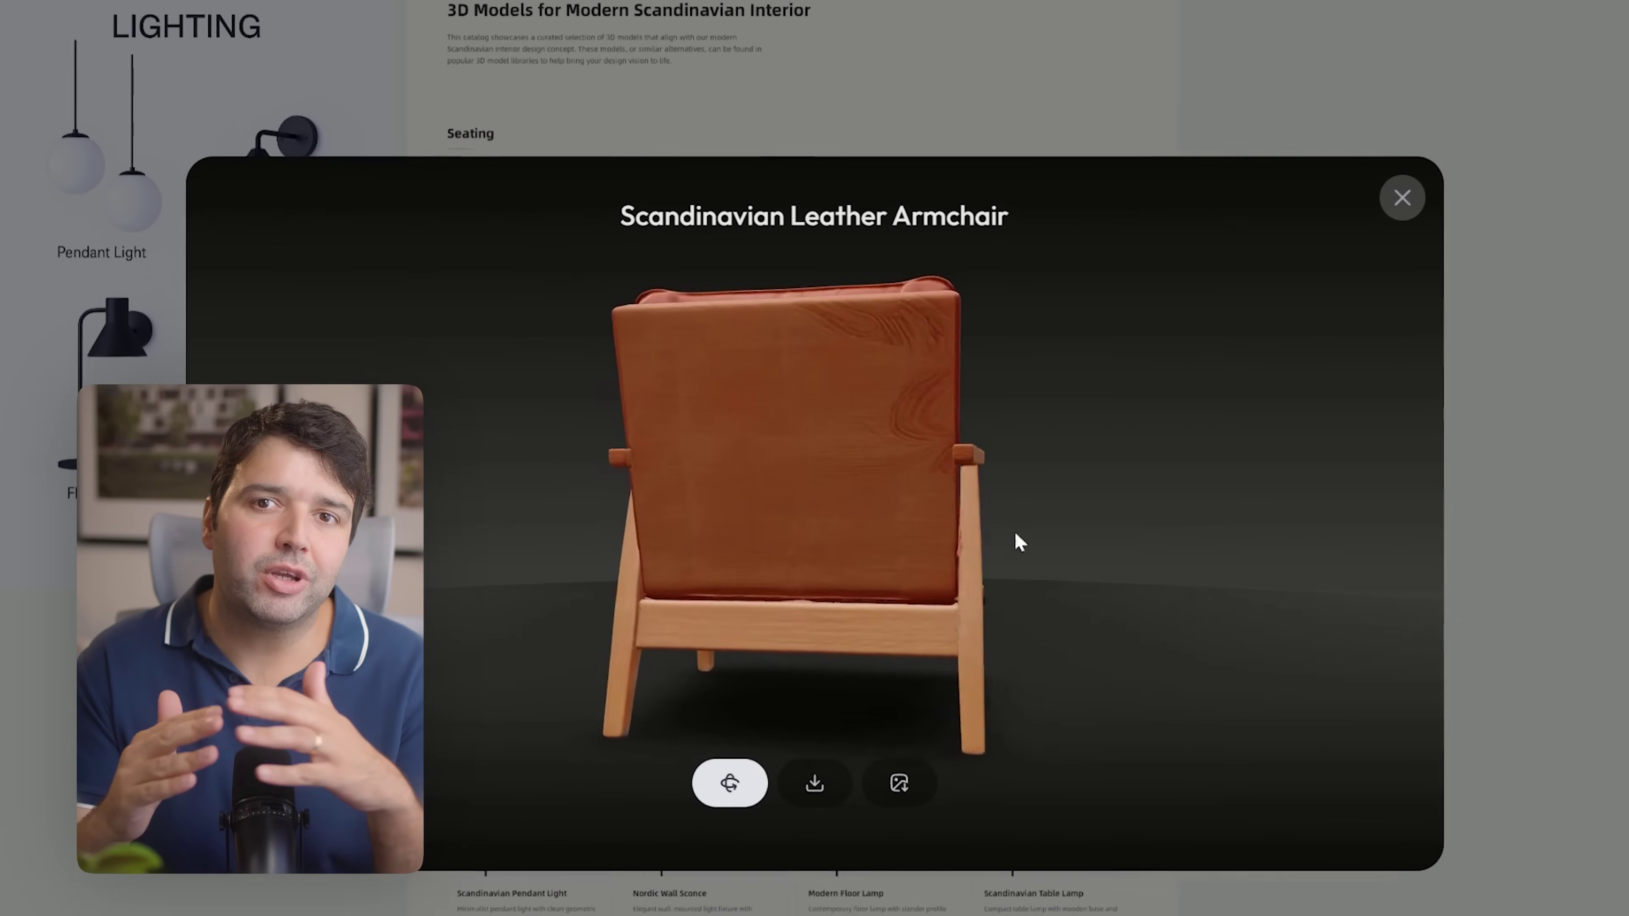
left_click_drag(1020, 542, 788, 568)
scroll(788, 568, "up", 5)
left_click_drag(879, 546, 750, 544)
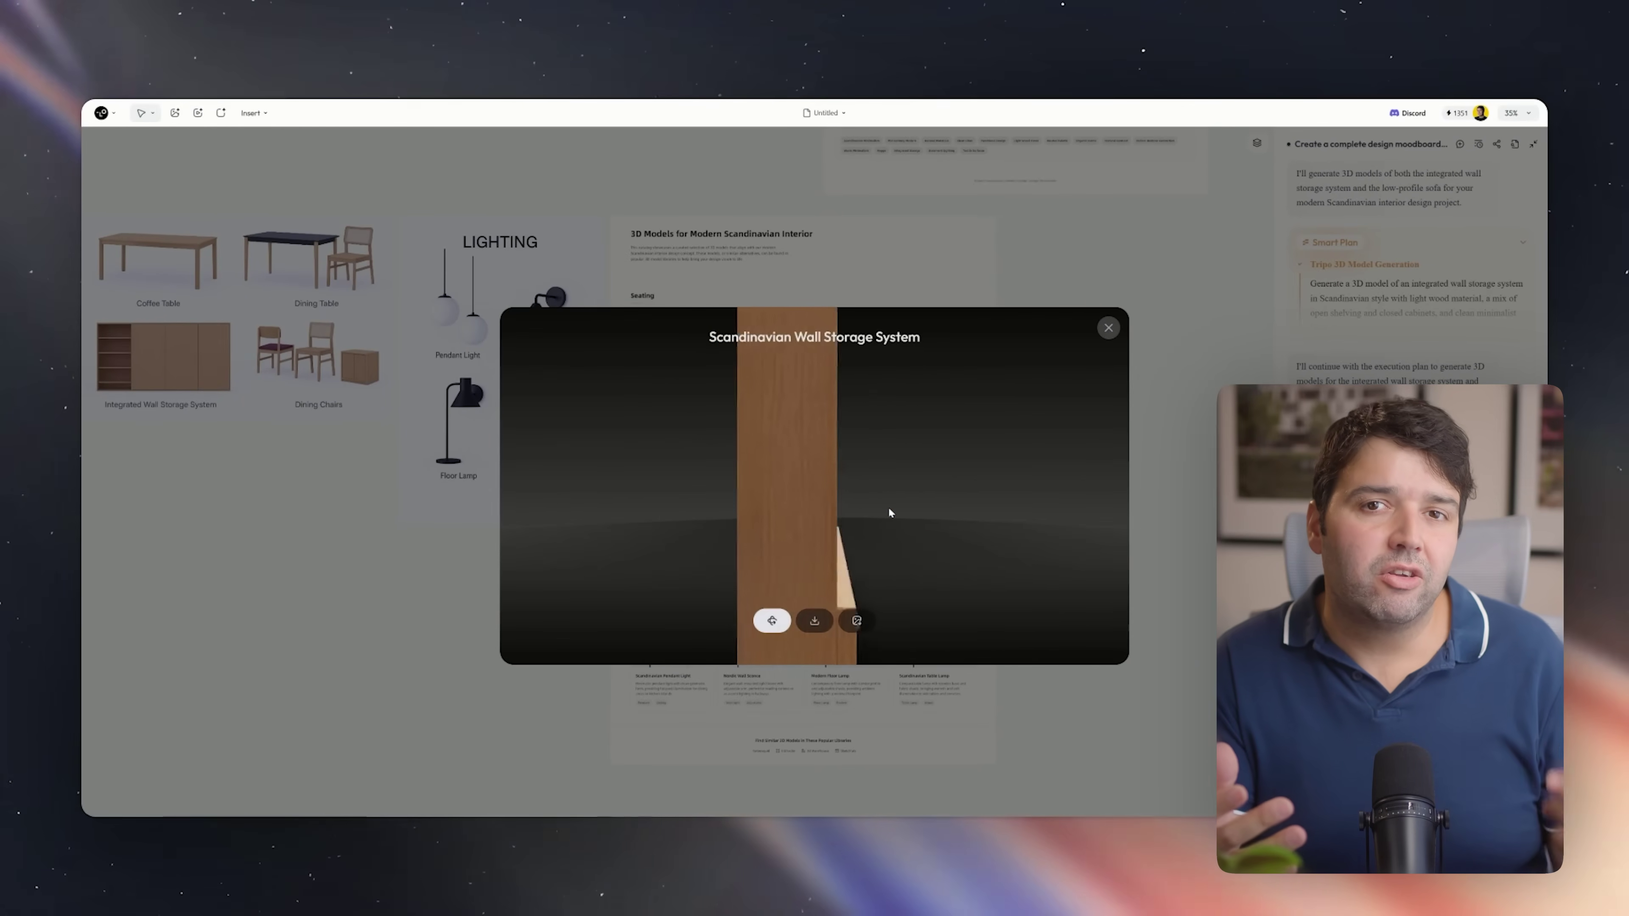
Close the wall storage model, then rotate and zoom the sofa model to a front view
left_click(1107, 328)
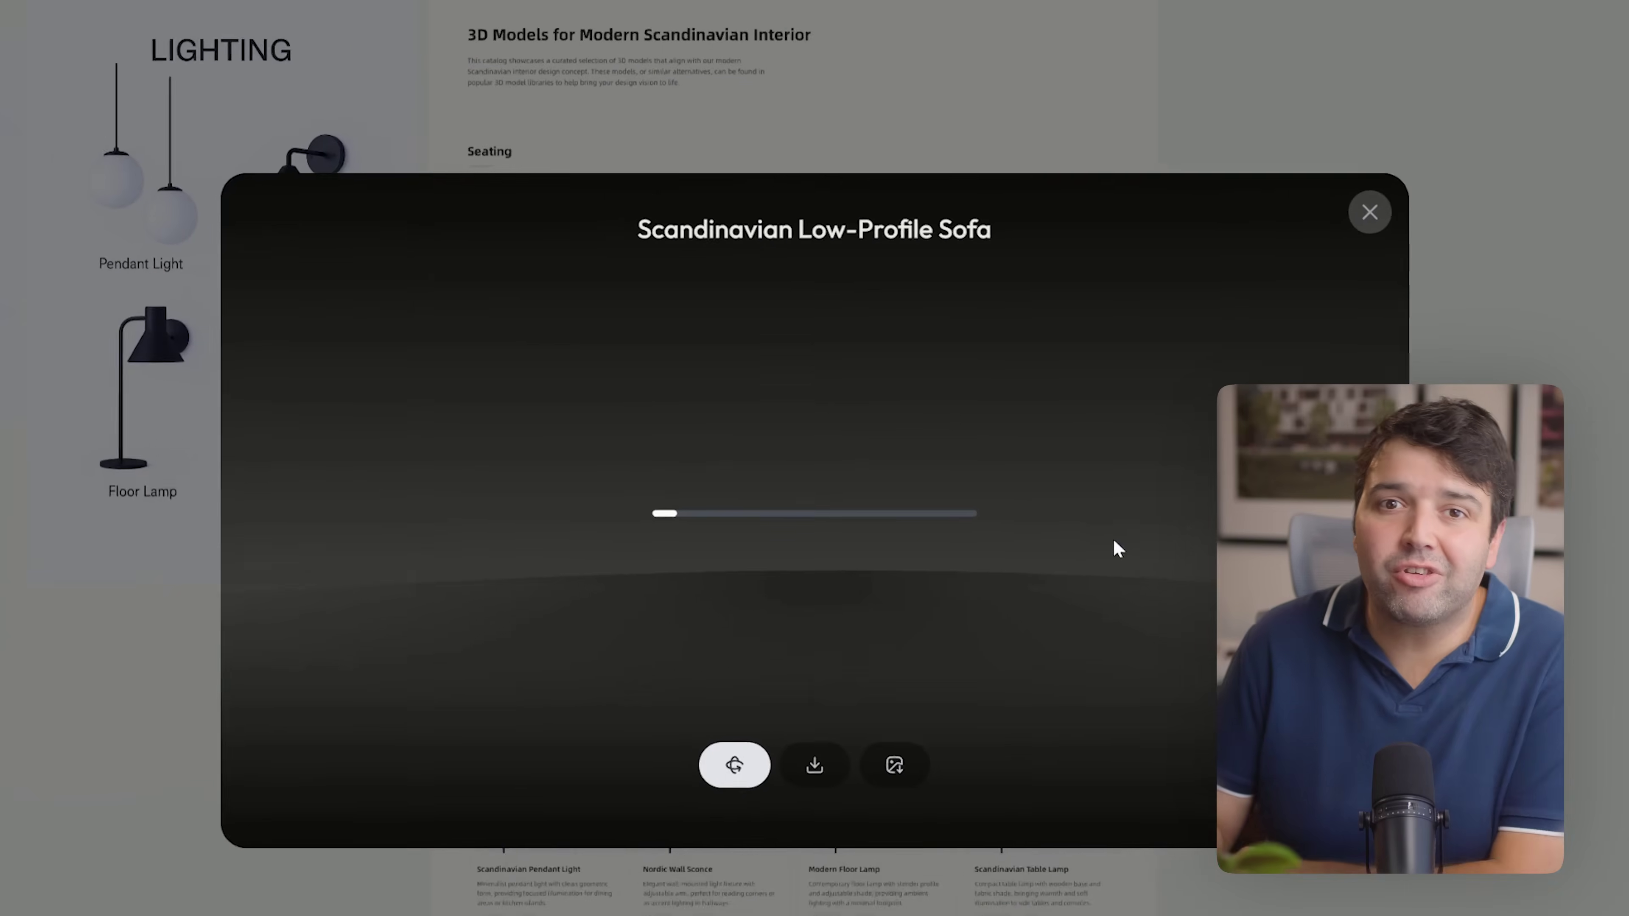
left_click_drag(975, 505, 868, 525)
left_click_drag(915, 581, 800, 592)
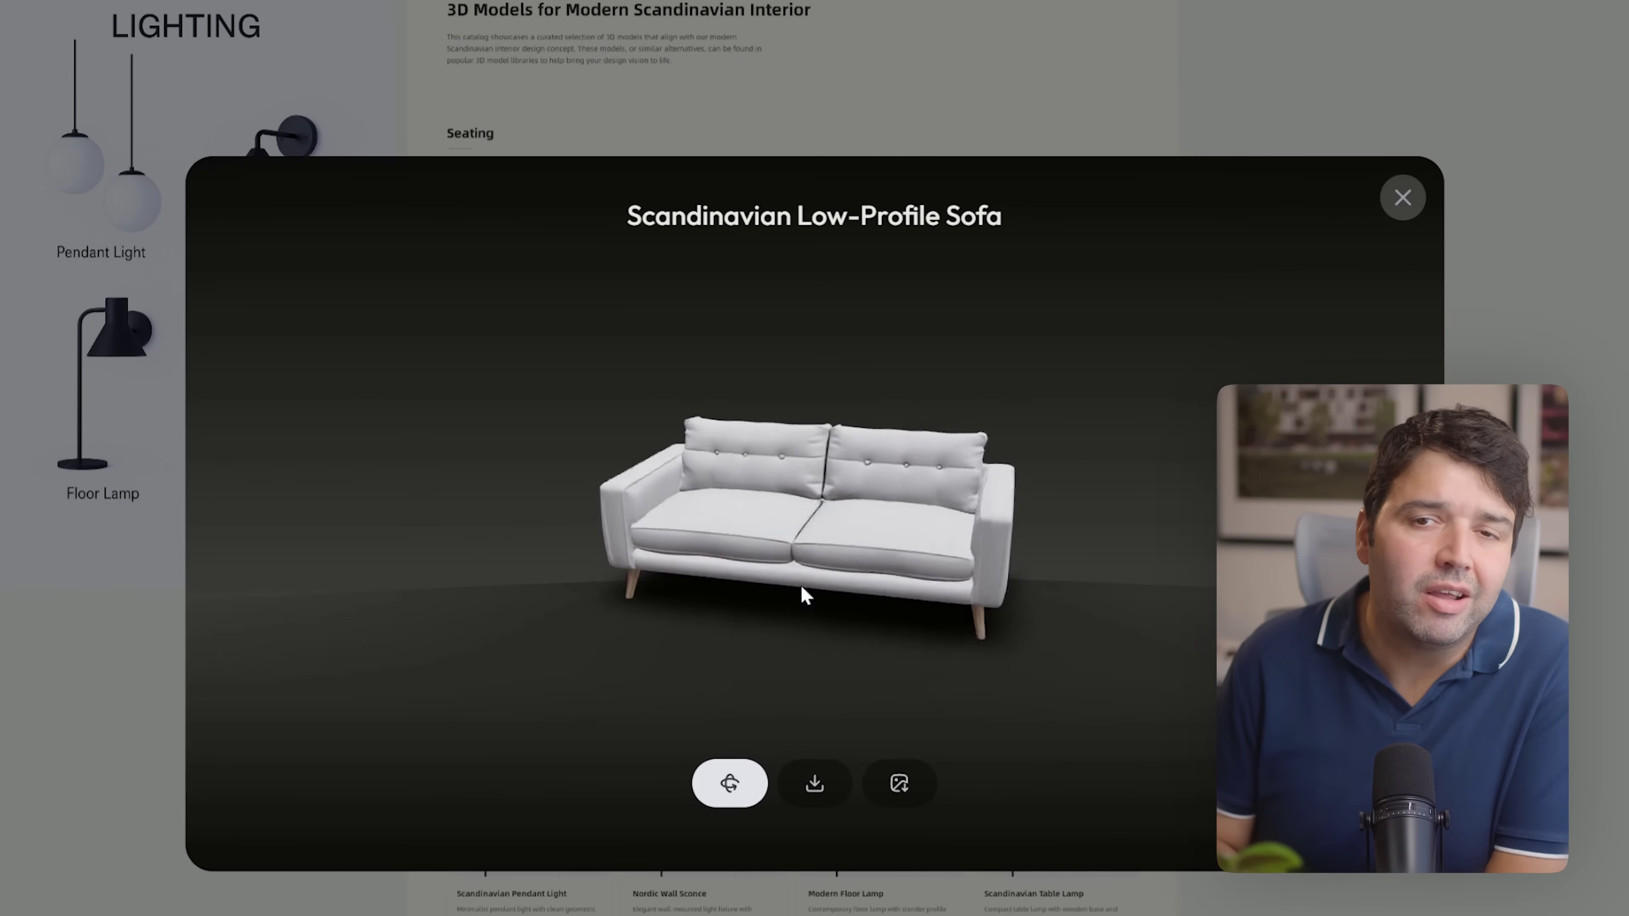
scroll(777, 580, "up", 5)
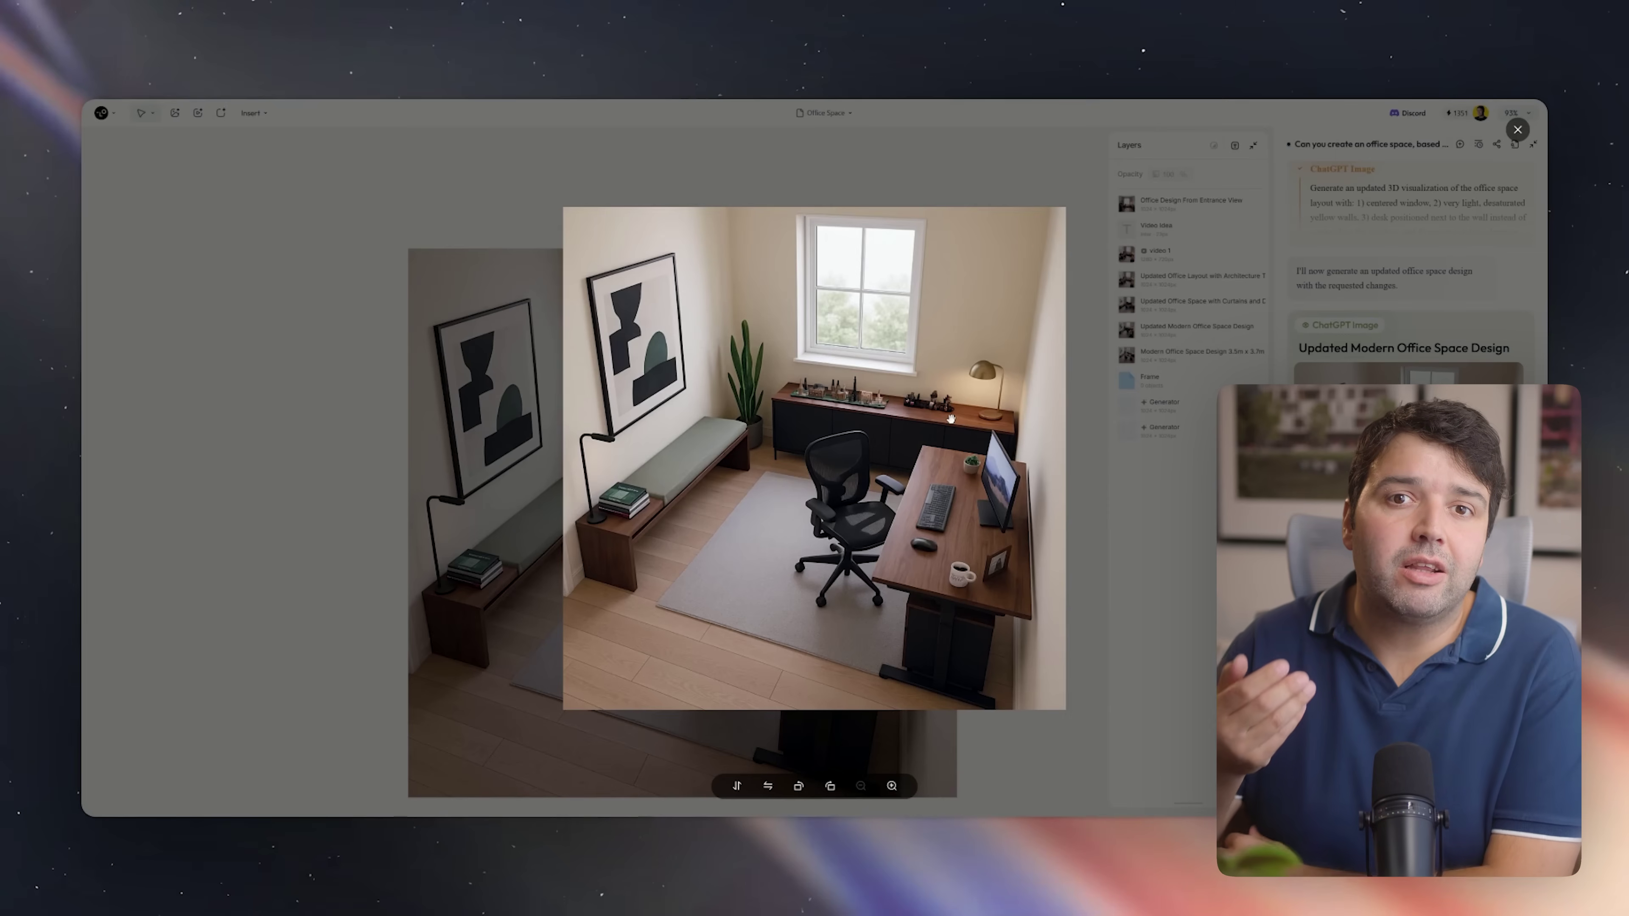
Dismiss the previews, check the Updated Office Layout image, then enlarge the office reference image
key("Escape")
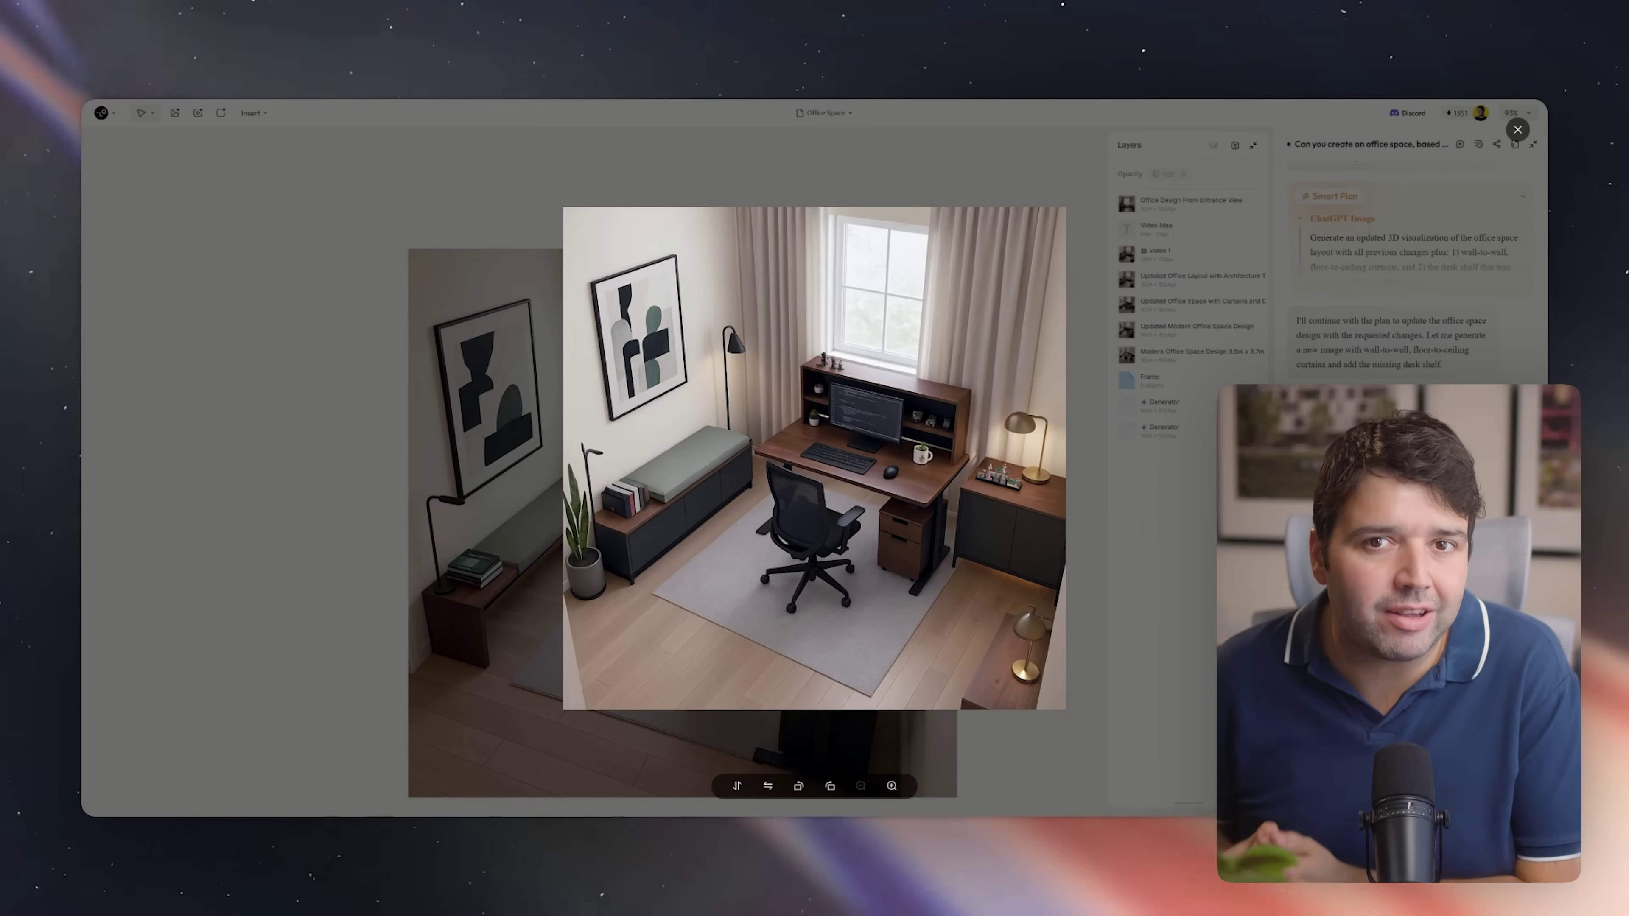
key("Escape")
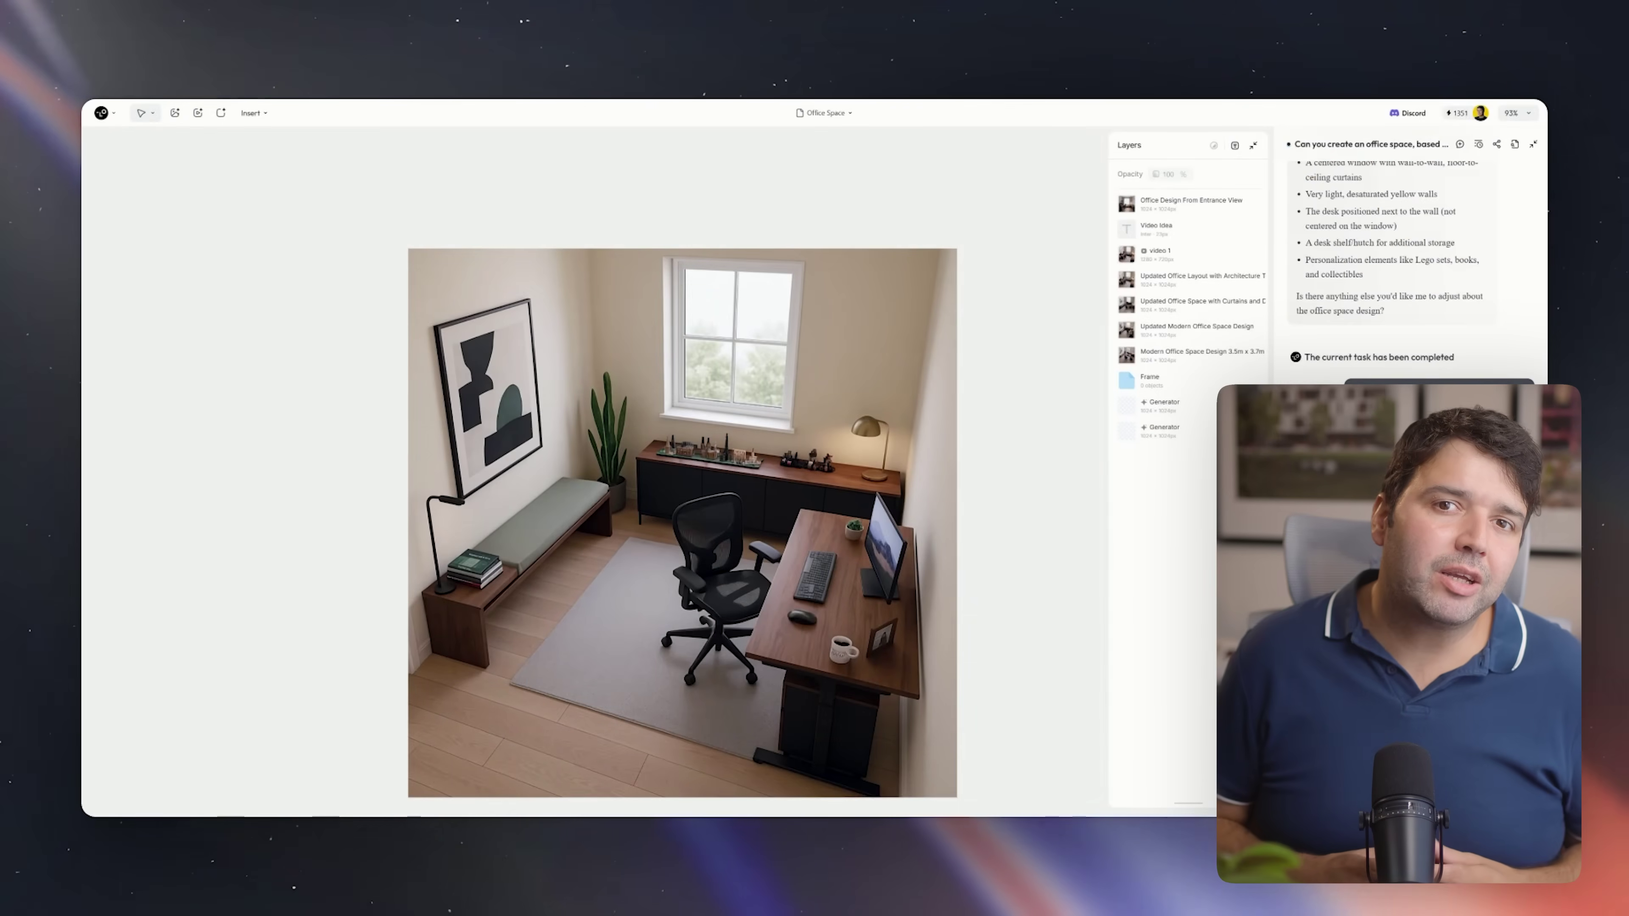
scroll(1411, 269, "up", 10)
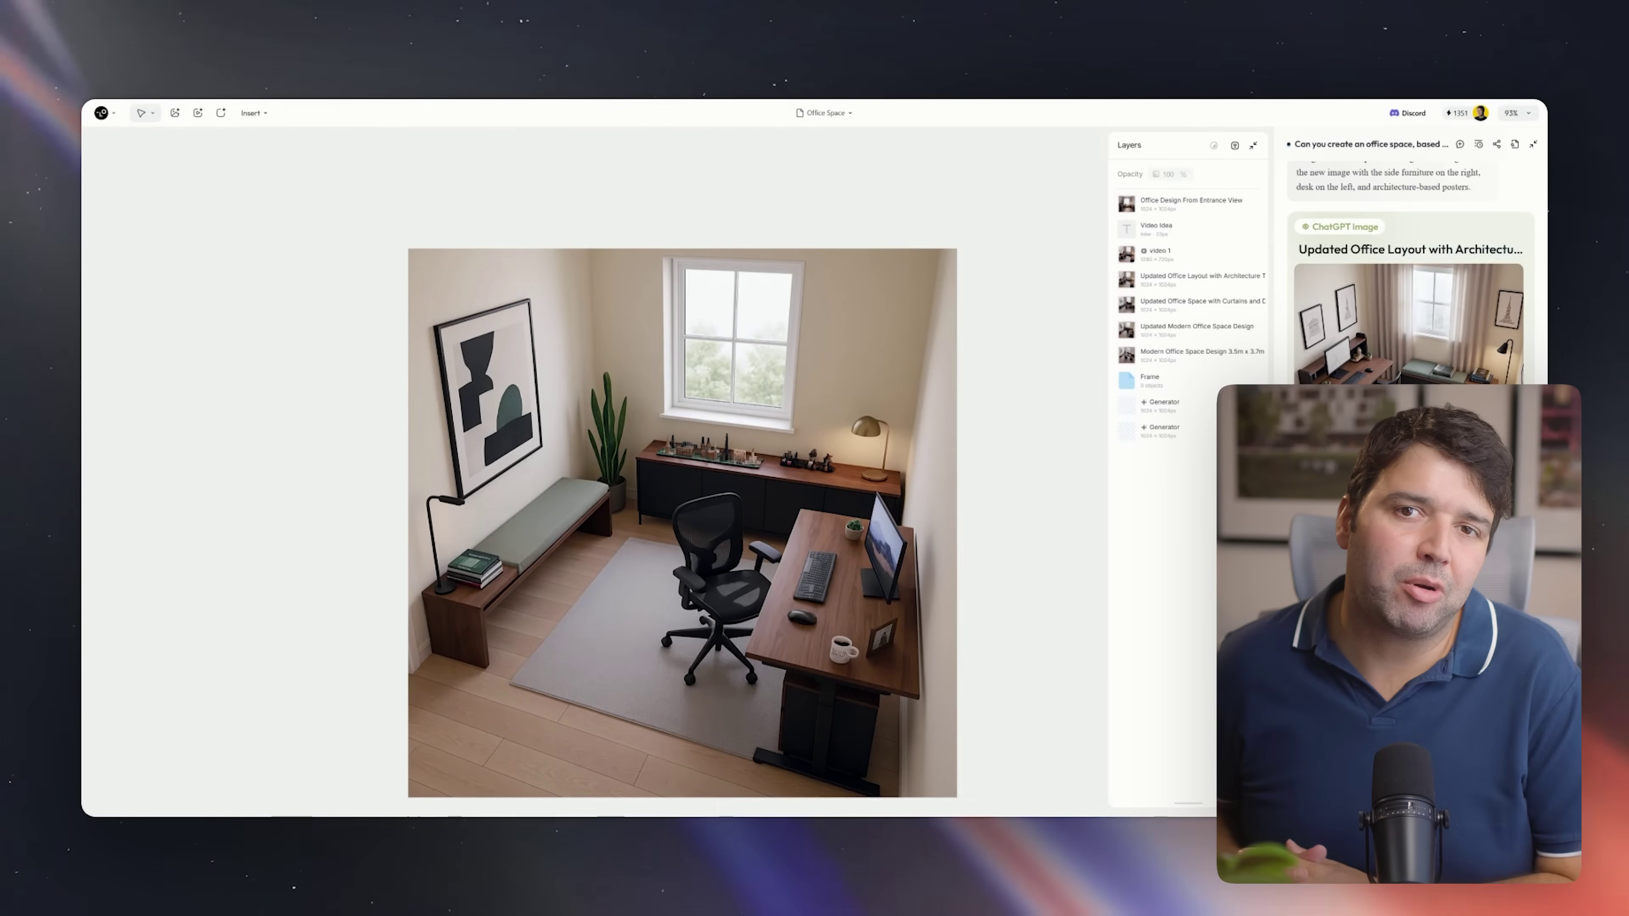
left_click(1407, 321)
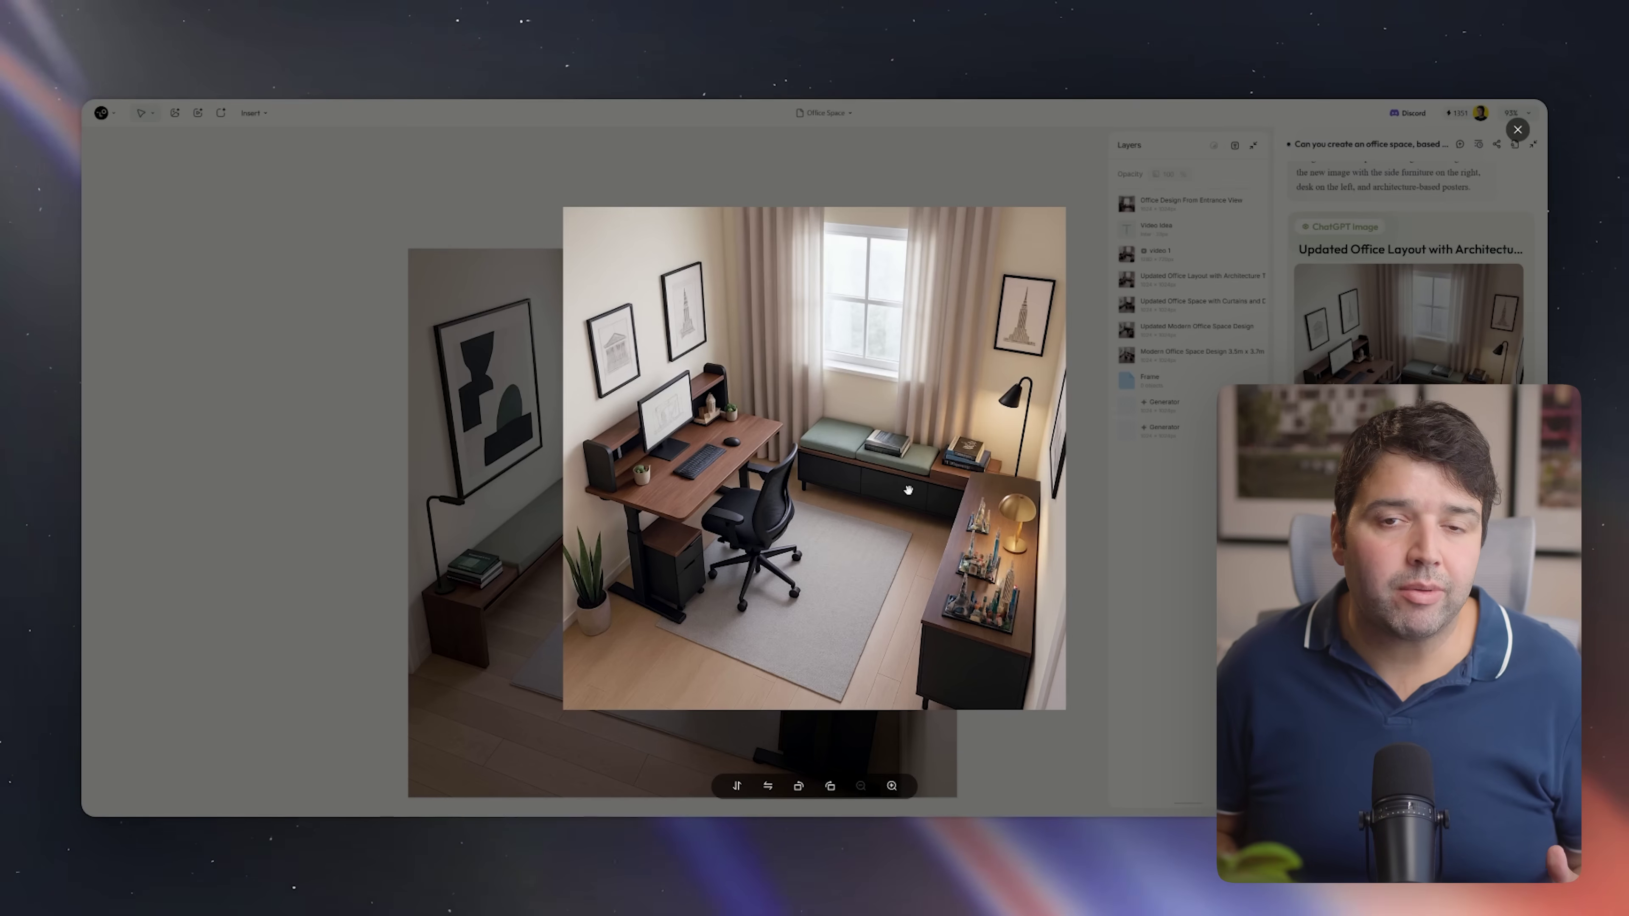
left_click(1517, 129)
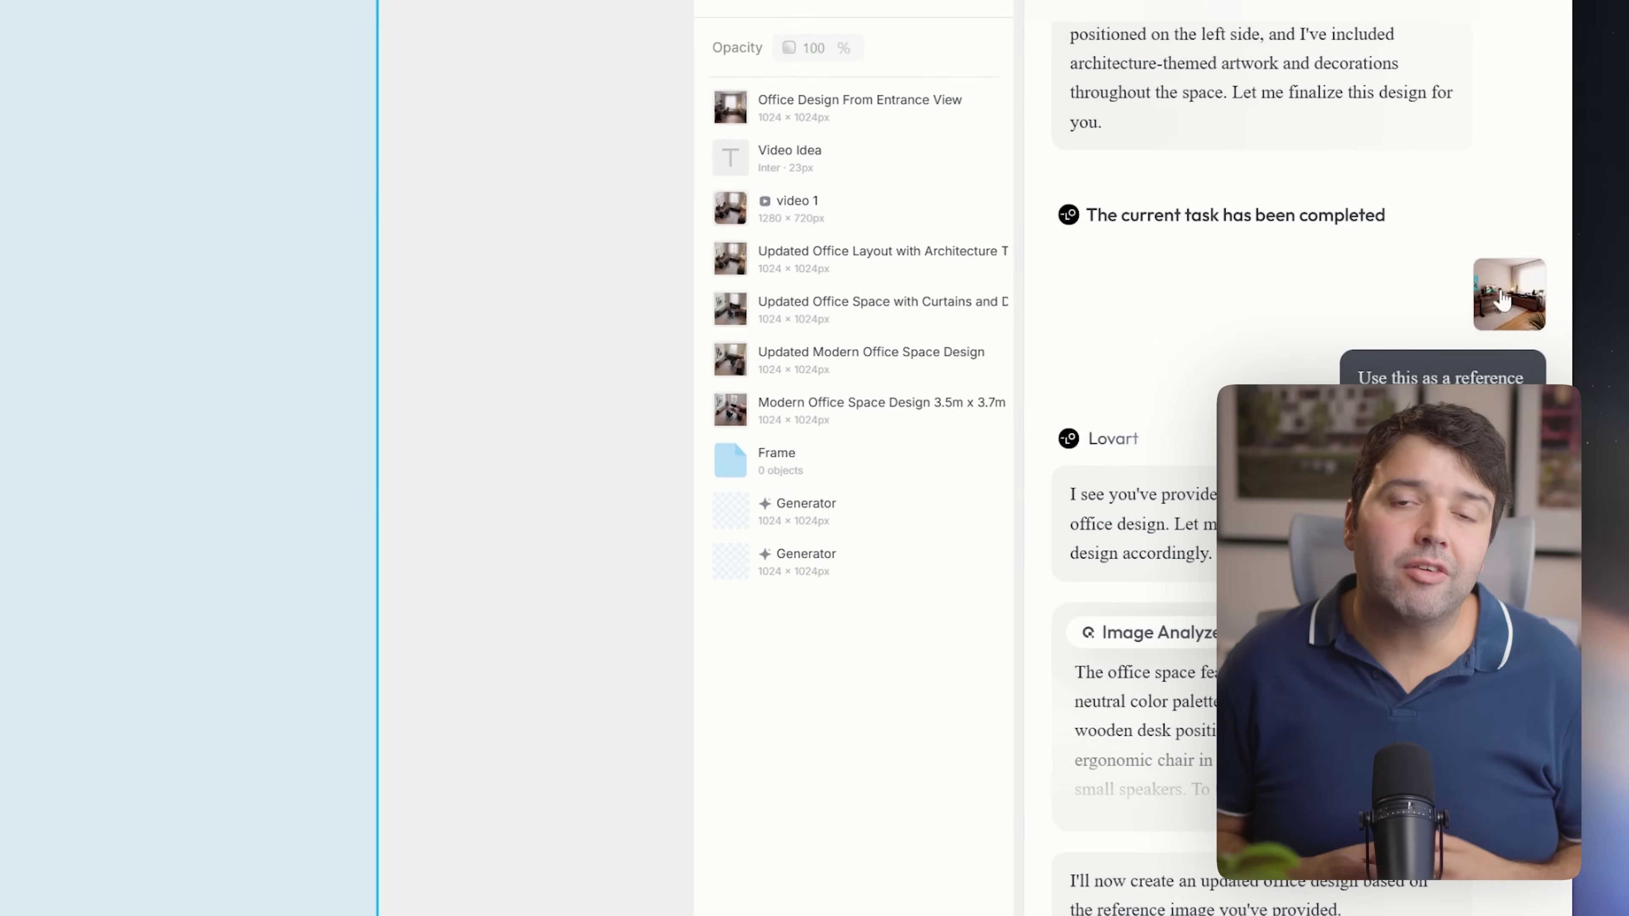
left_click(1513, 299)
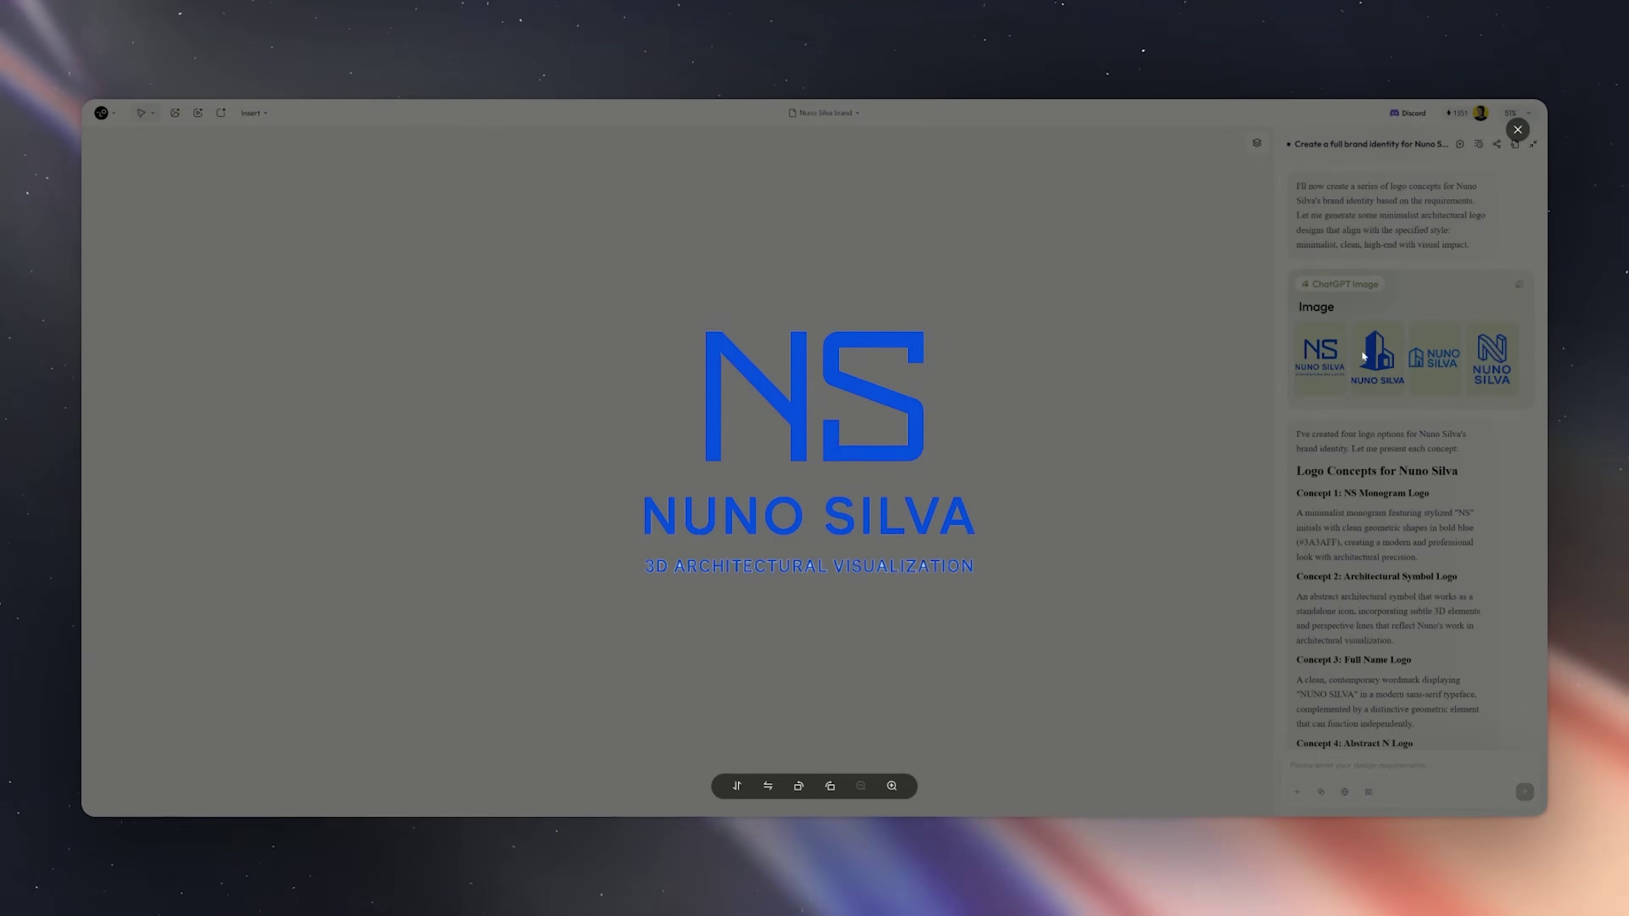
Close the NS monogram logo preview to return to the logo concepts canvas
left_click(1364, 356)
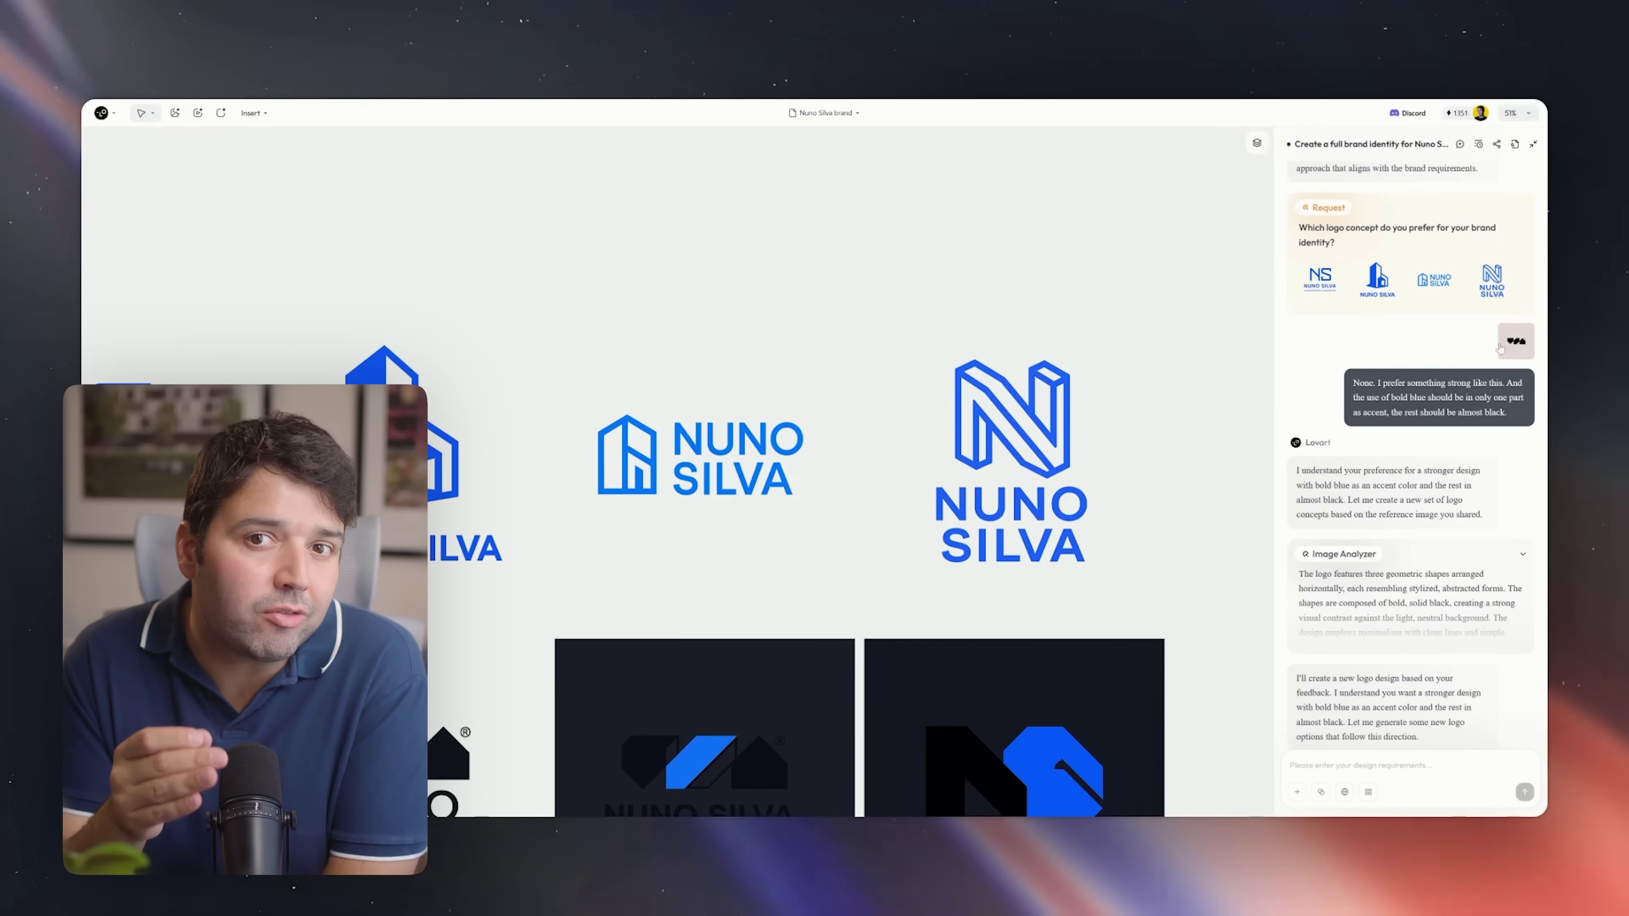
Preview the black reference logo full size, then close it and clear the chat selection
left_click(1515, 342)
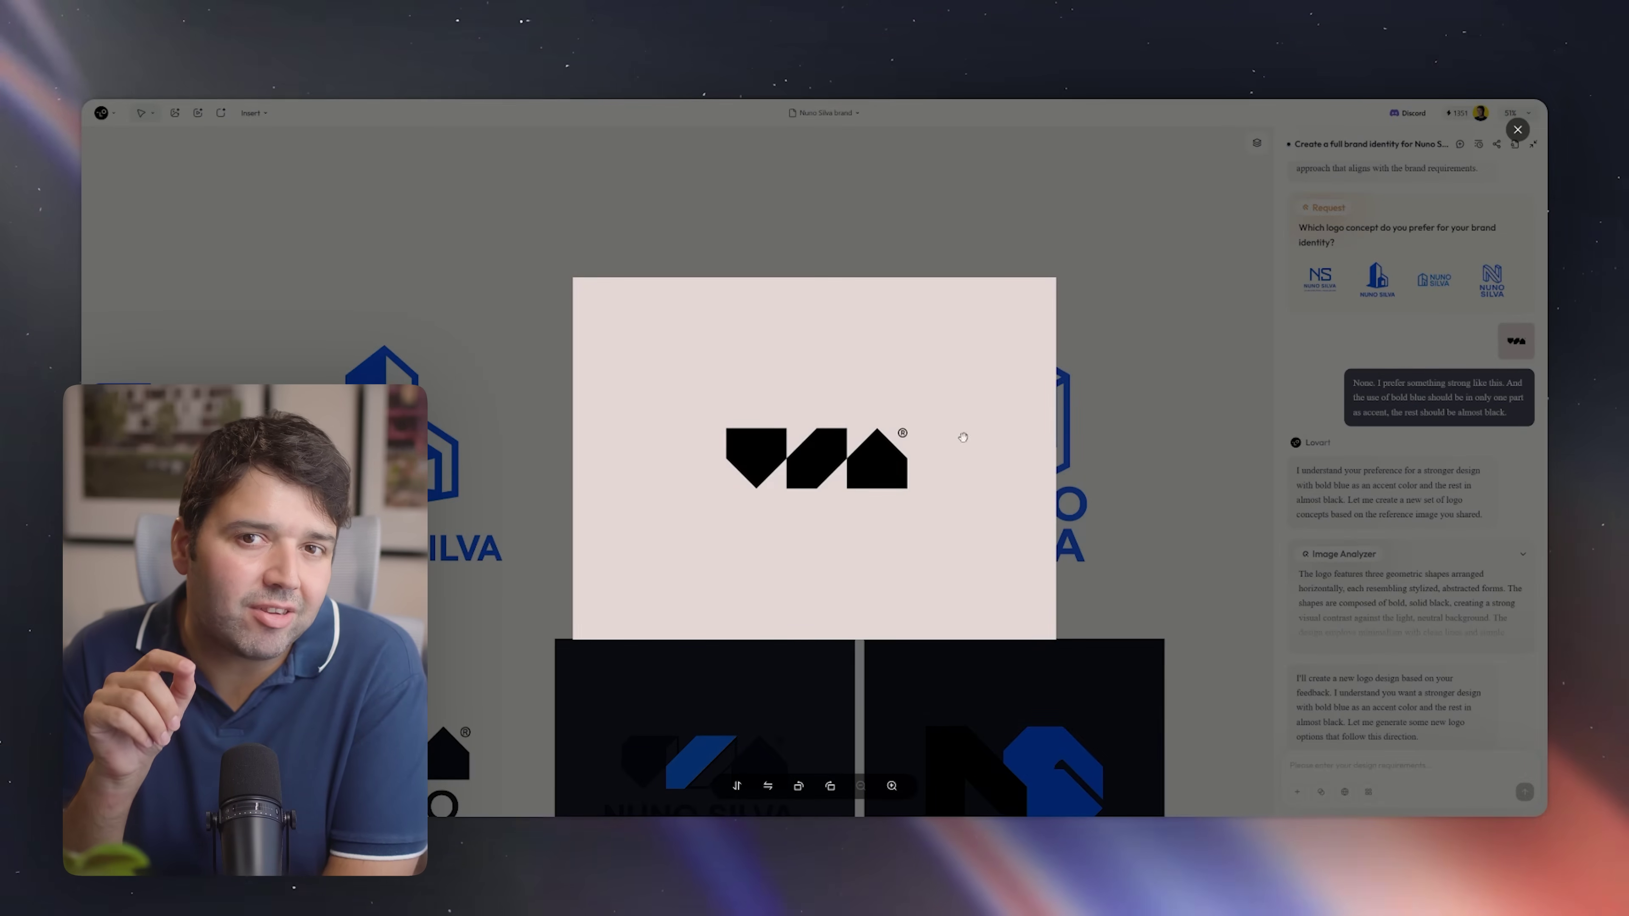
left_click(1164, 459)
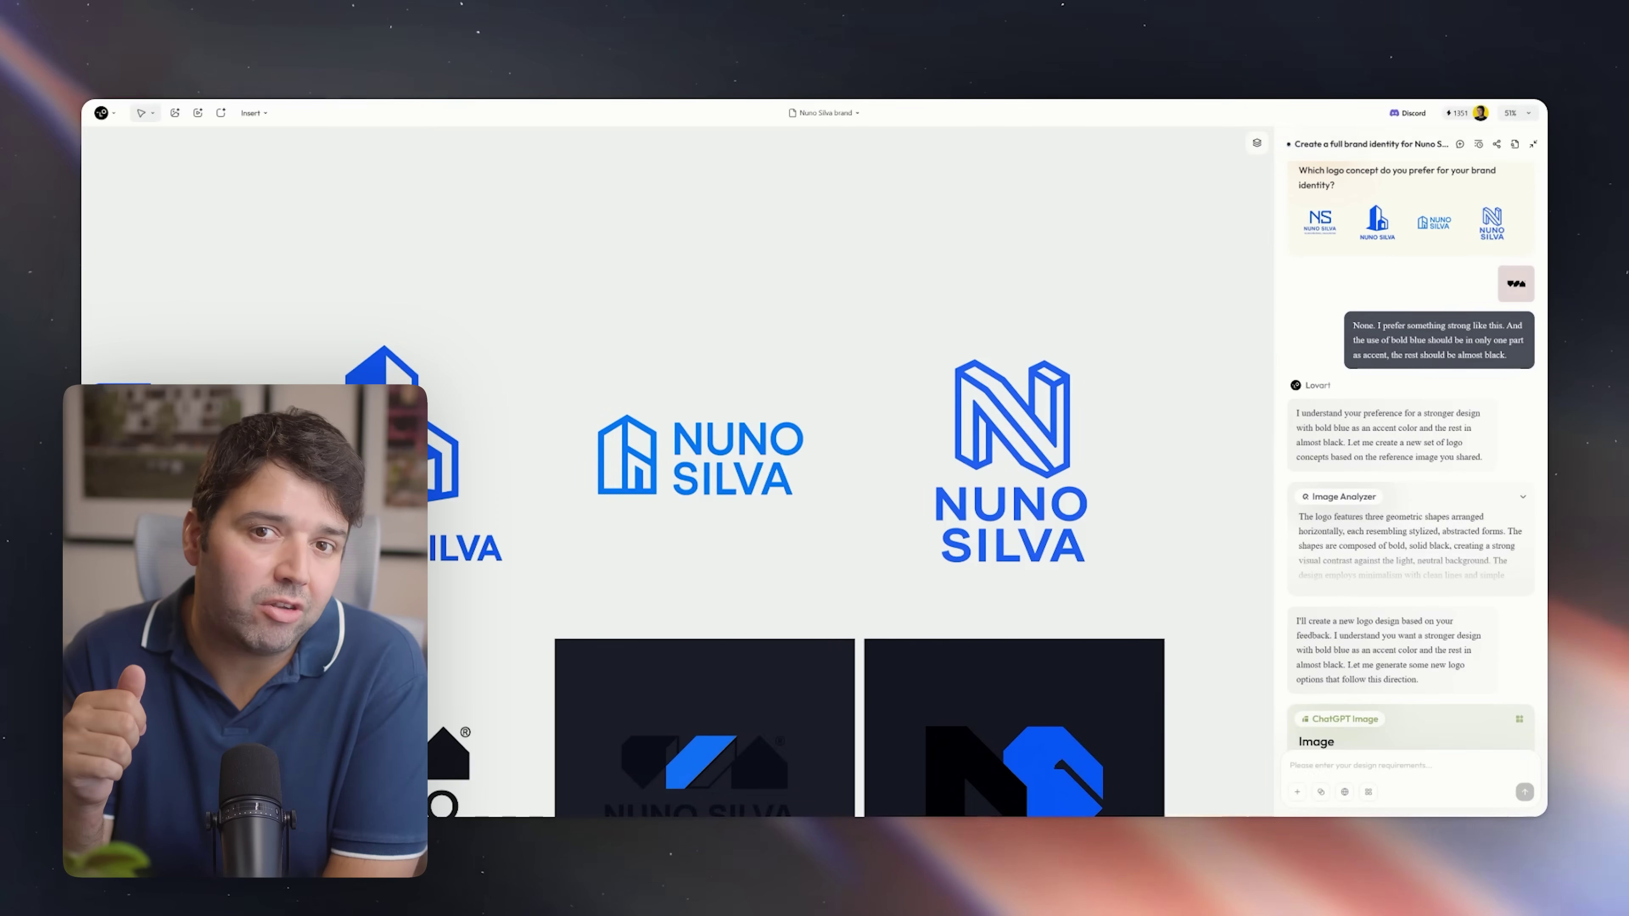
left_click_drag(1362, 414, 1362, 460)
left_click(1362, 497)
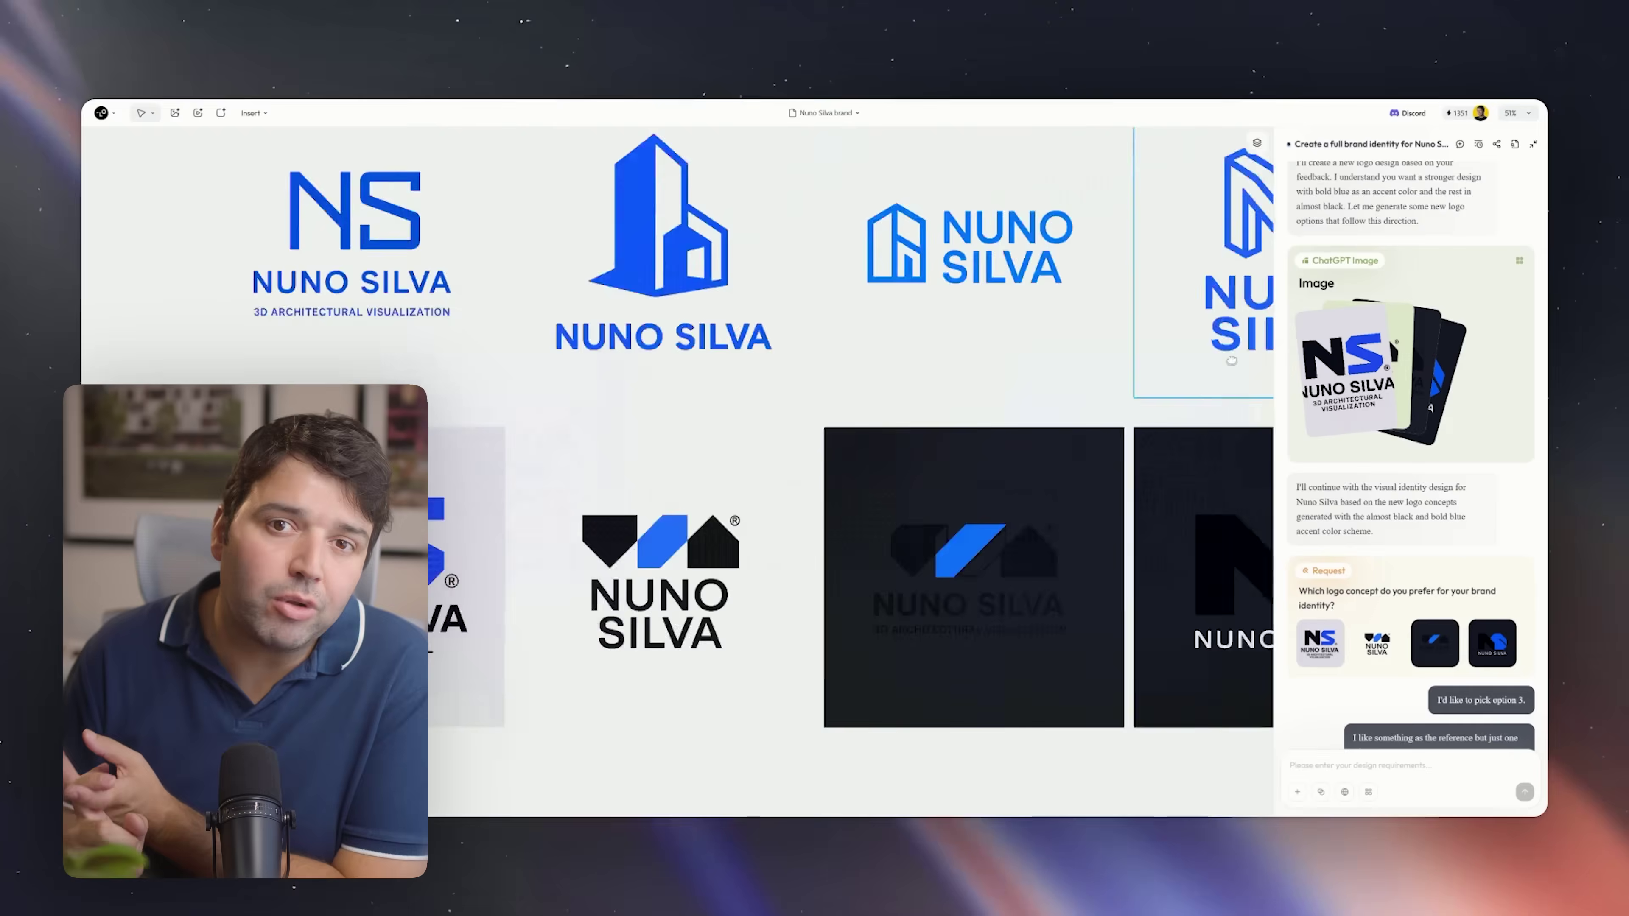
Scroll the canvas past the palette board to the typography and blueprint boards
scroll(781, 412, "up", 5)
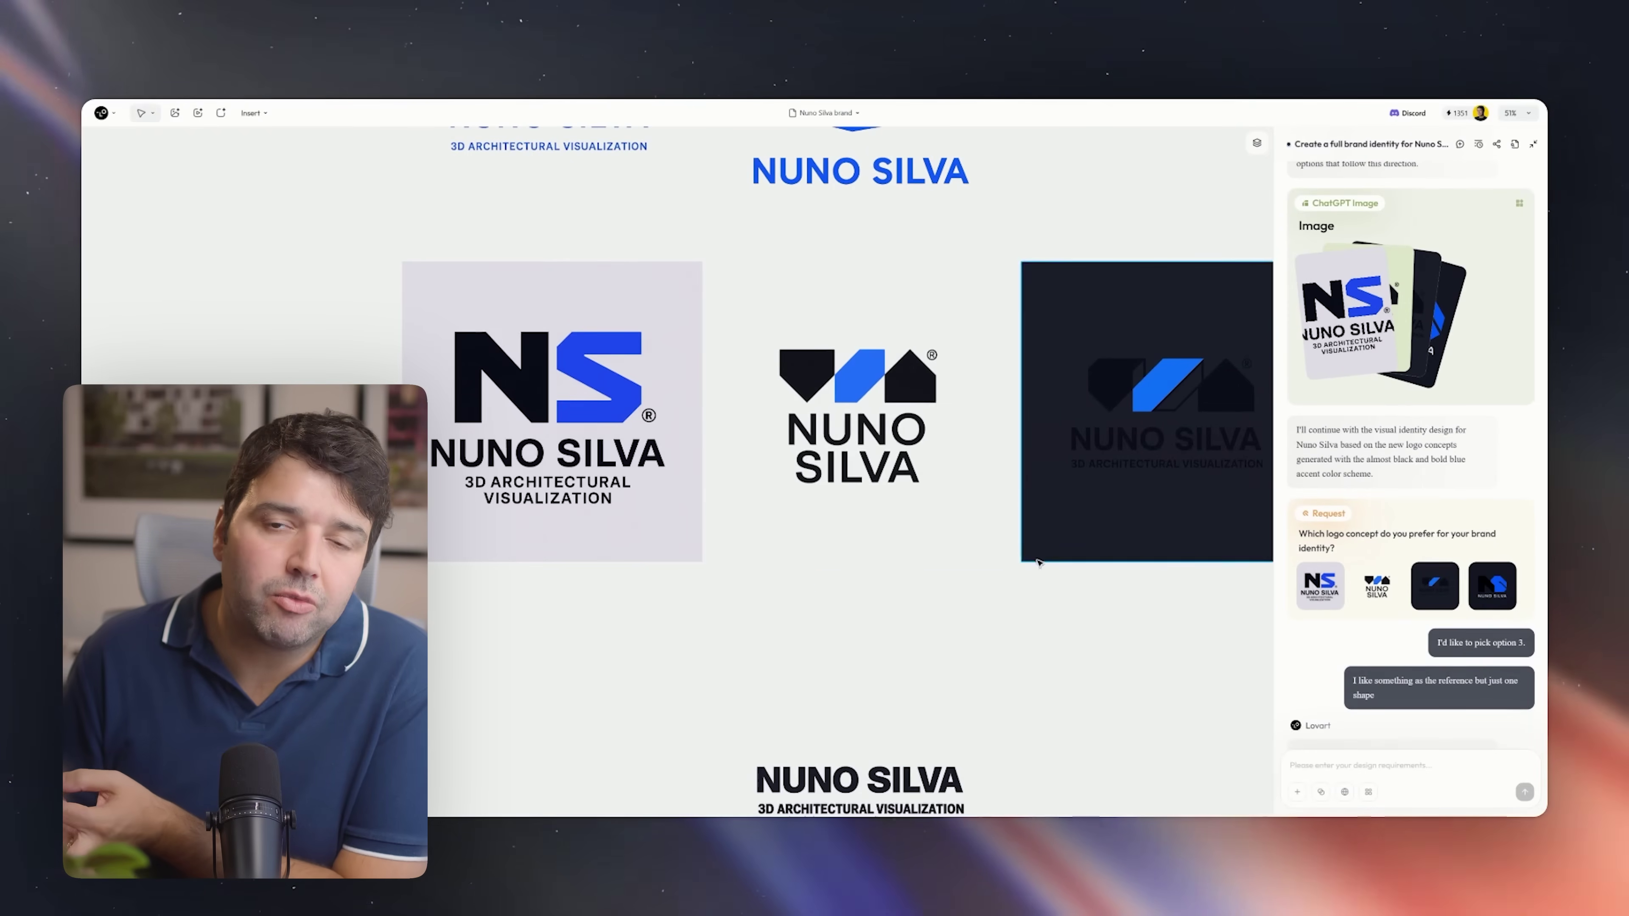
scroll(1060, 607, "right", 10)
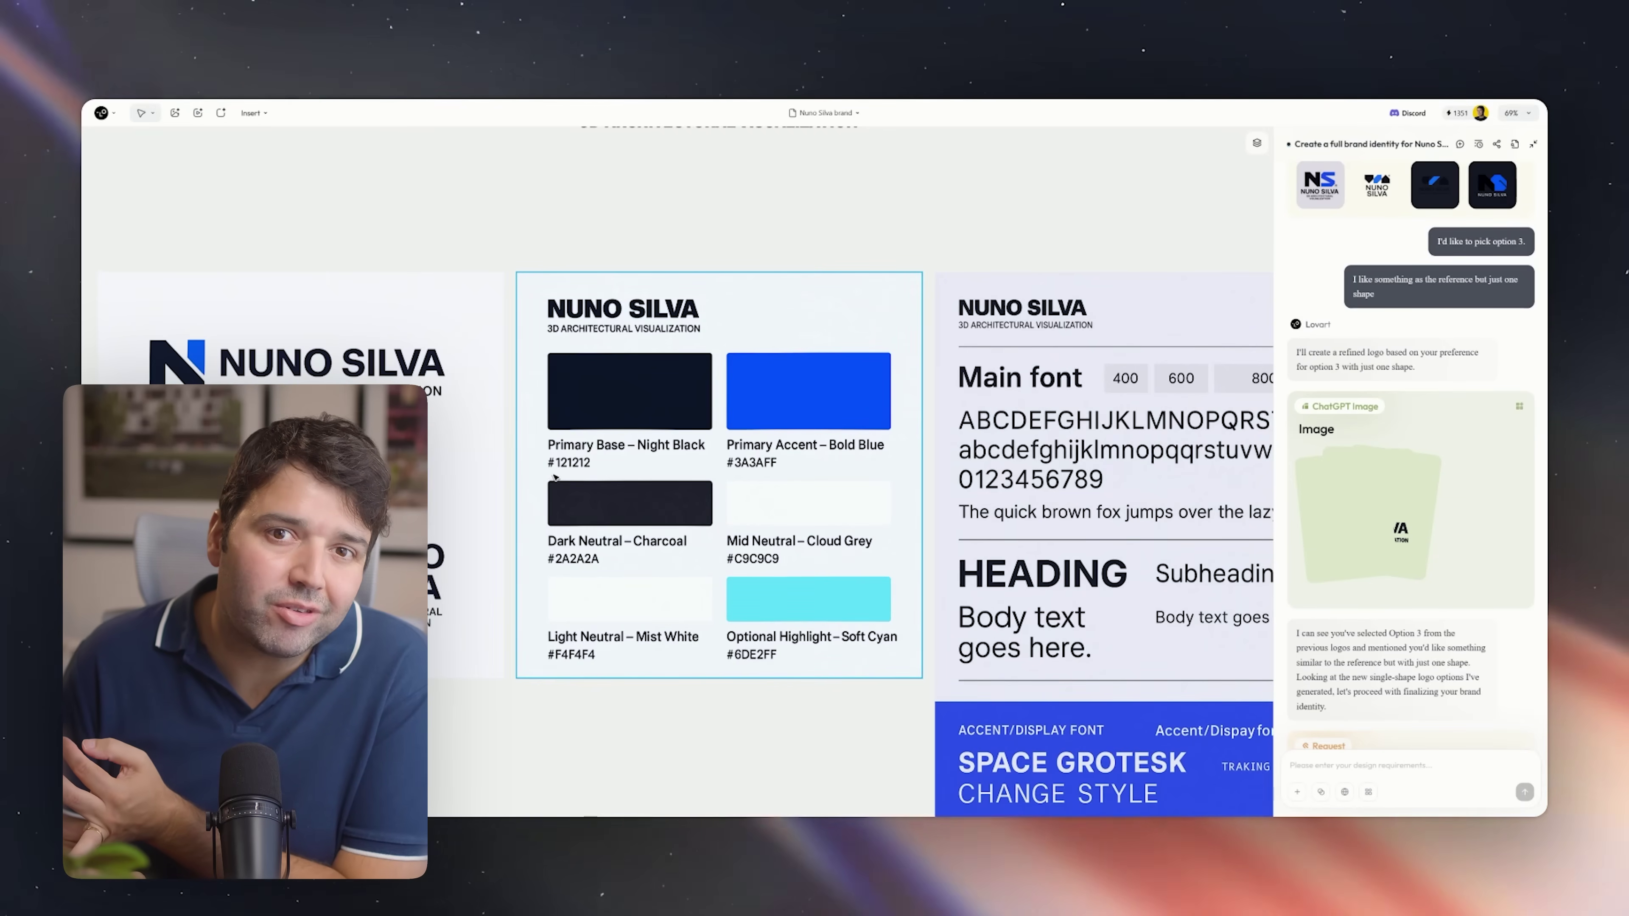
scroll(913, 486, "right", 10)
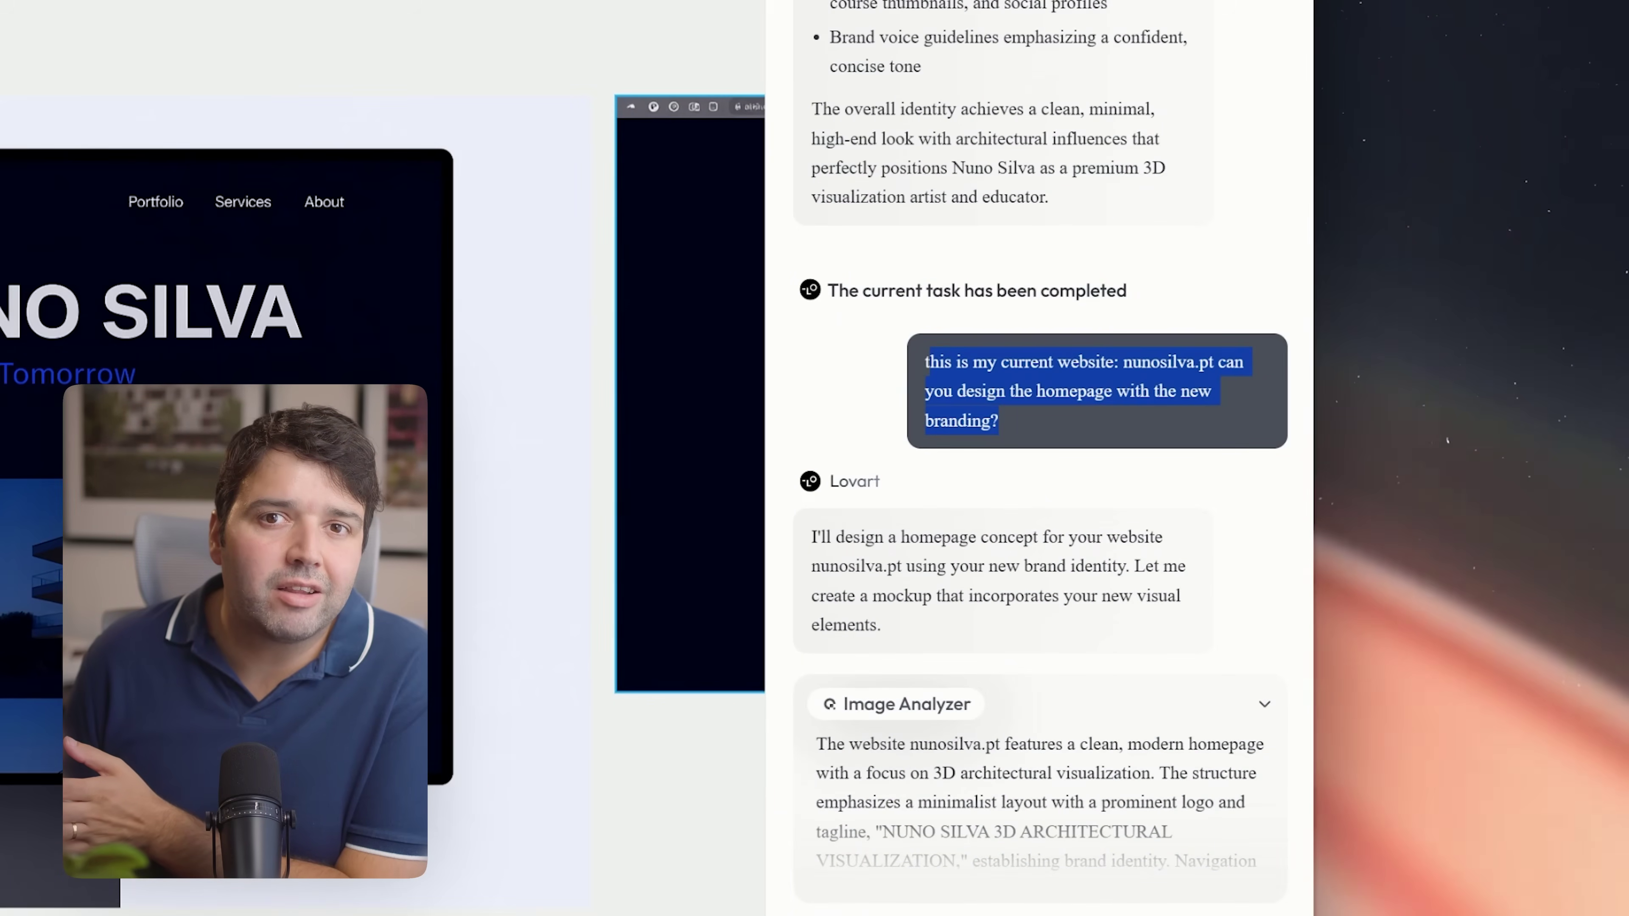
Select the website board and scroll to show the phone mockup and portfolio board at 93%
left_click(571, 415)
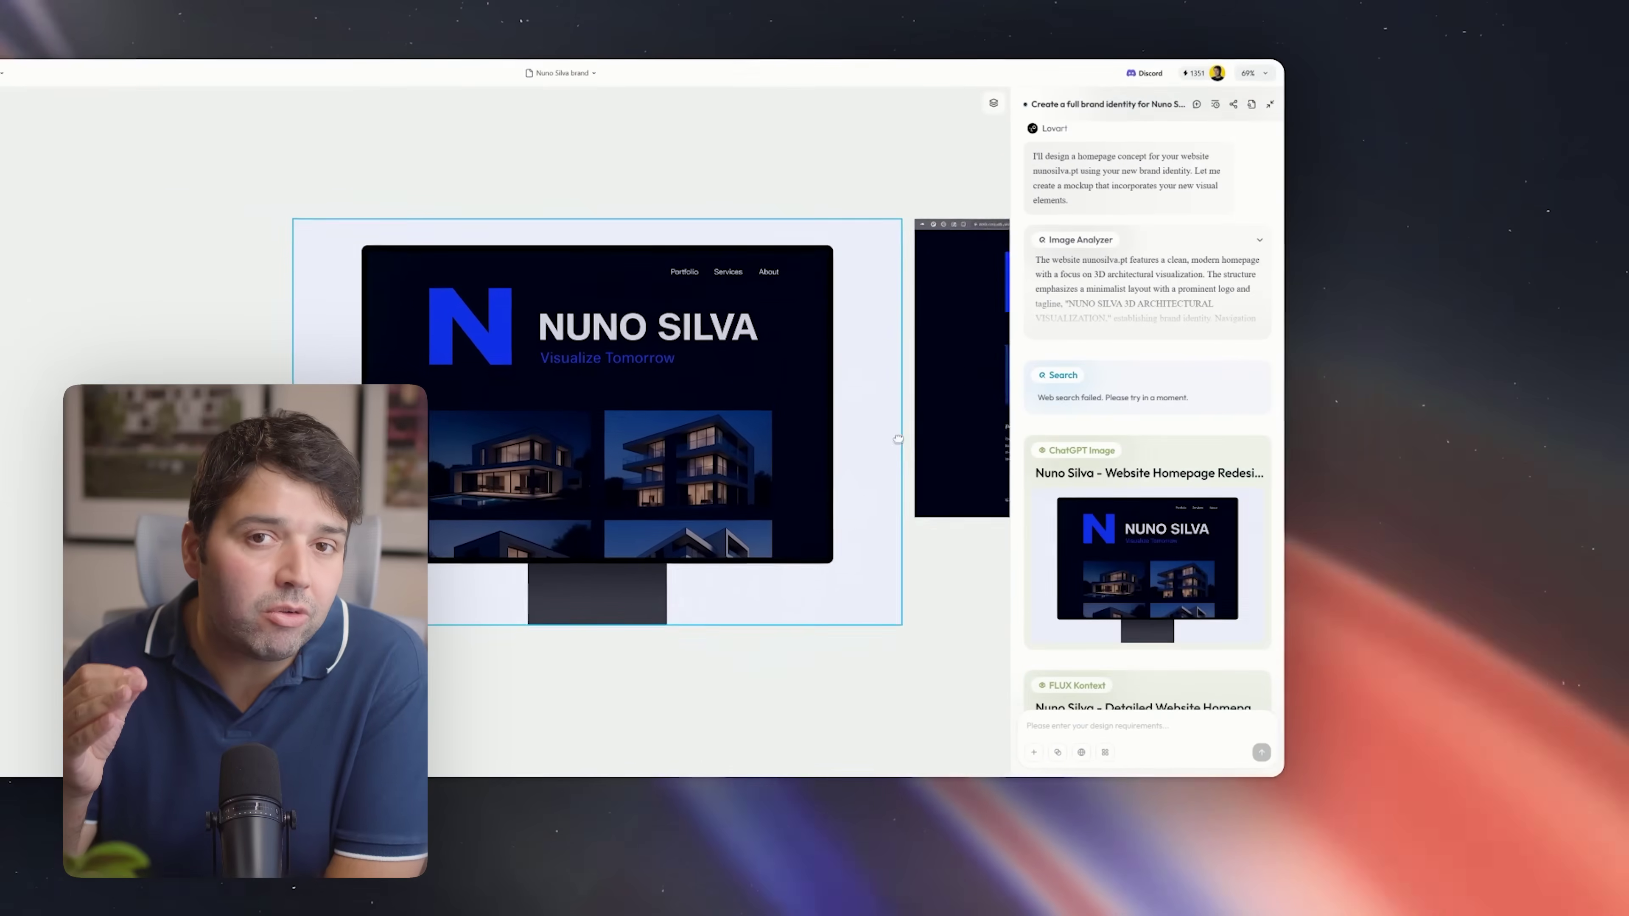
scroll(898, 439, "right", 10)
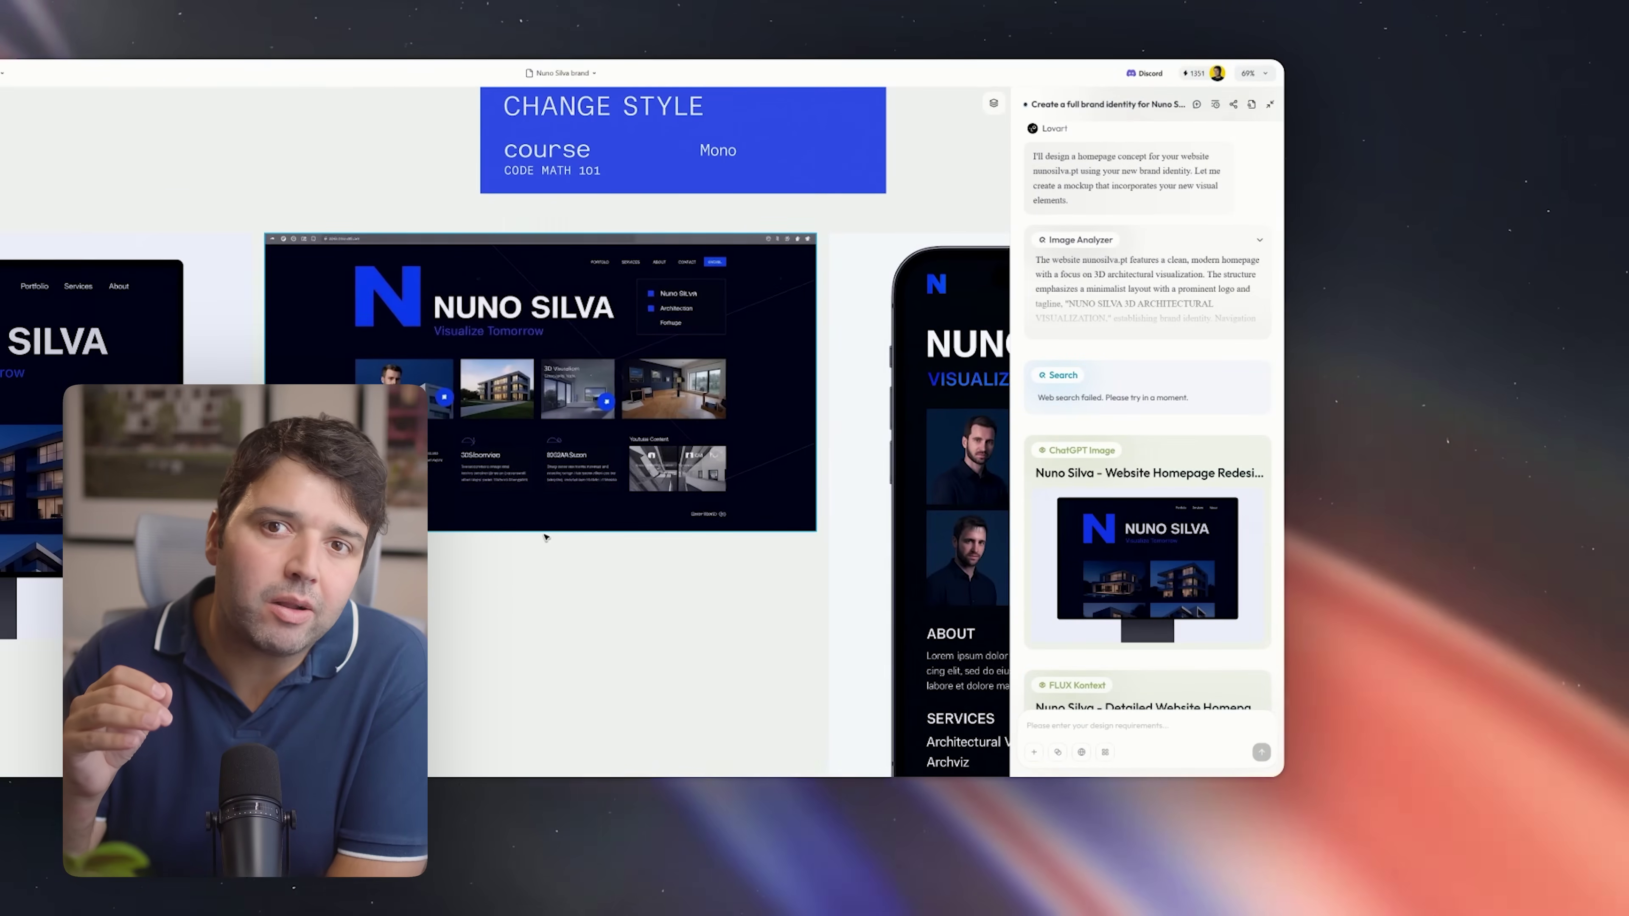
scroll(545, 538, "up", 3)
scroll(818, 593, "down", 2)
scroll(818, 593, "right", 2)
scroll(695, 637, "right", 10)
scroll(694, 637, "down", 2)
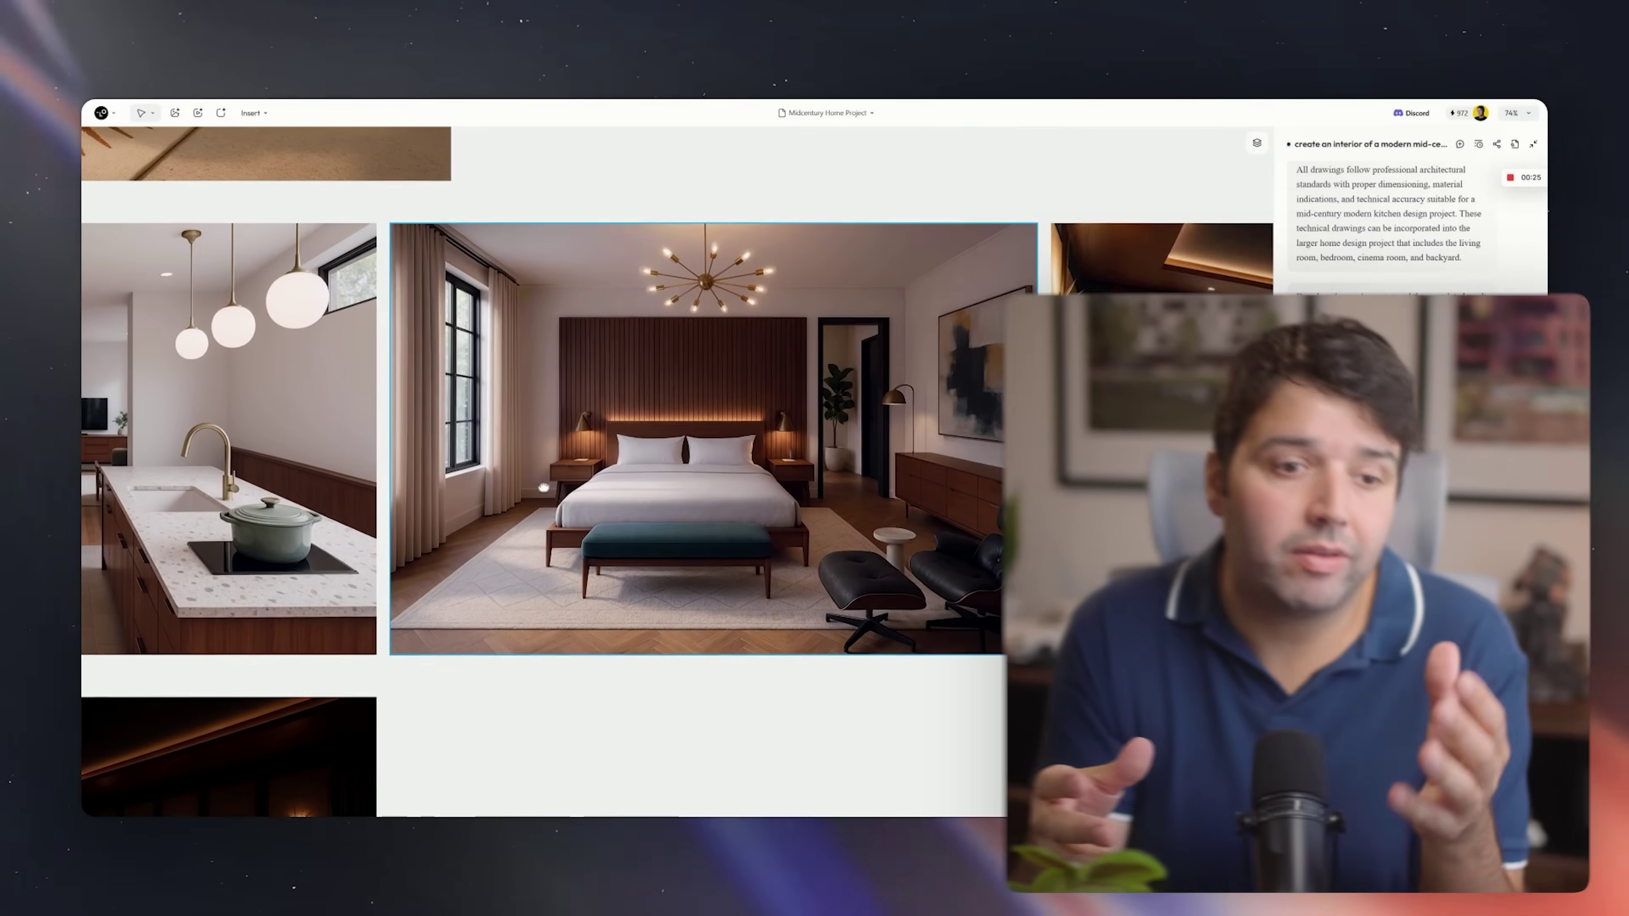
Move from the cinema render to the backyard pool render, then pan across to the kitchen renders
scroll(1113, 468, "right", 10)
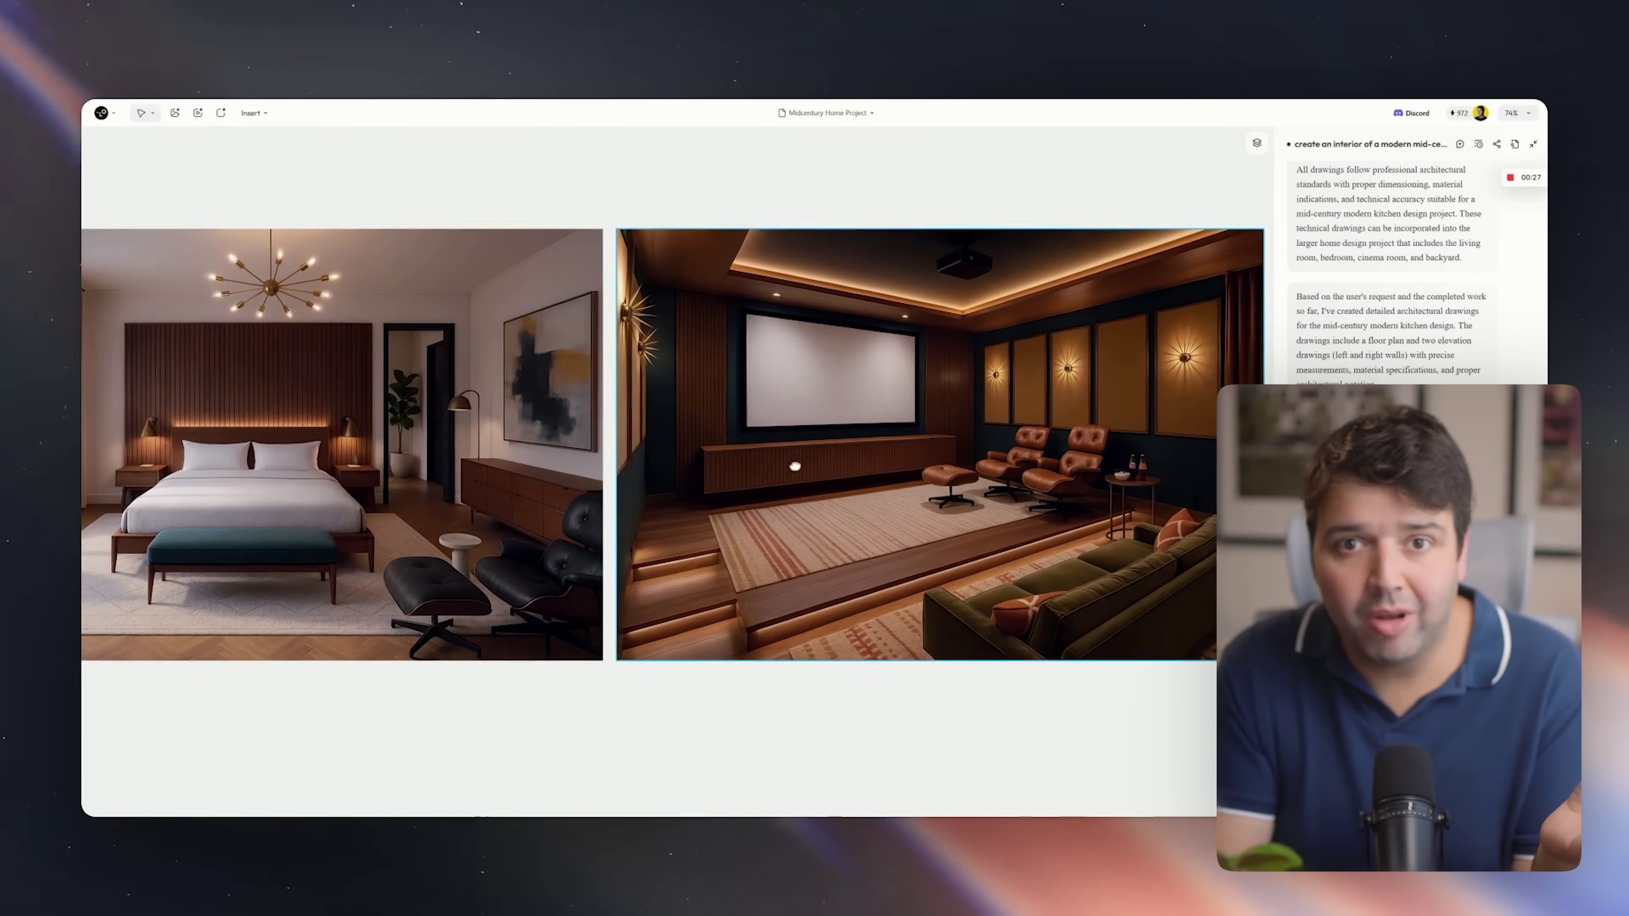
key("Right")
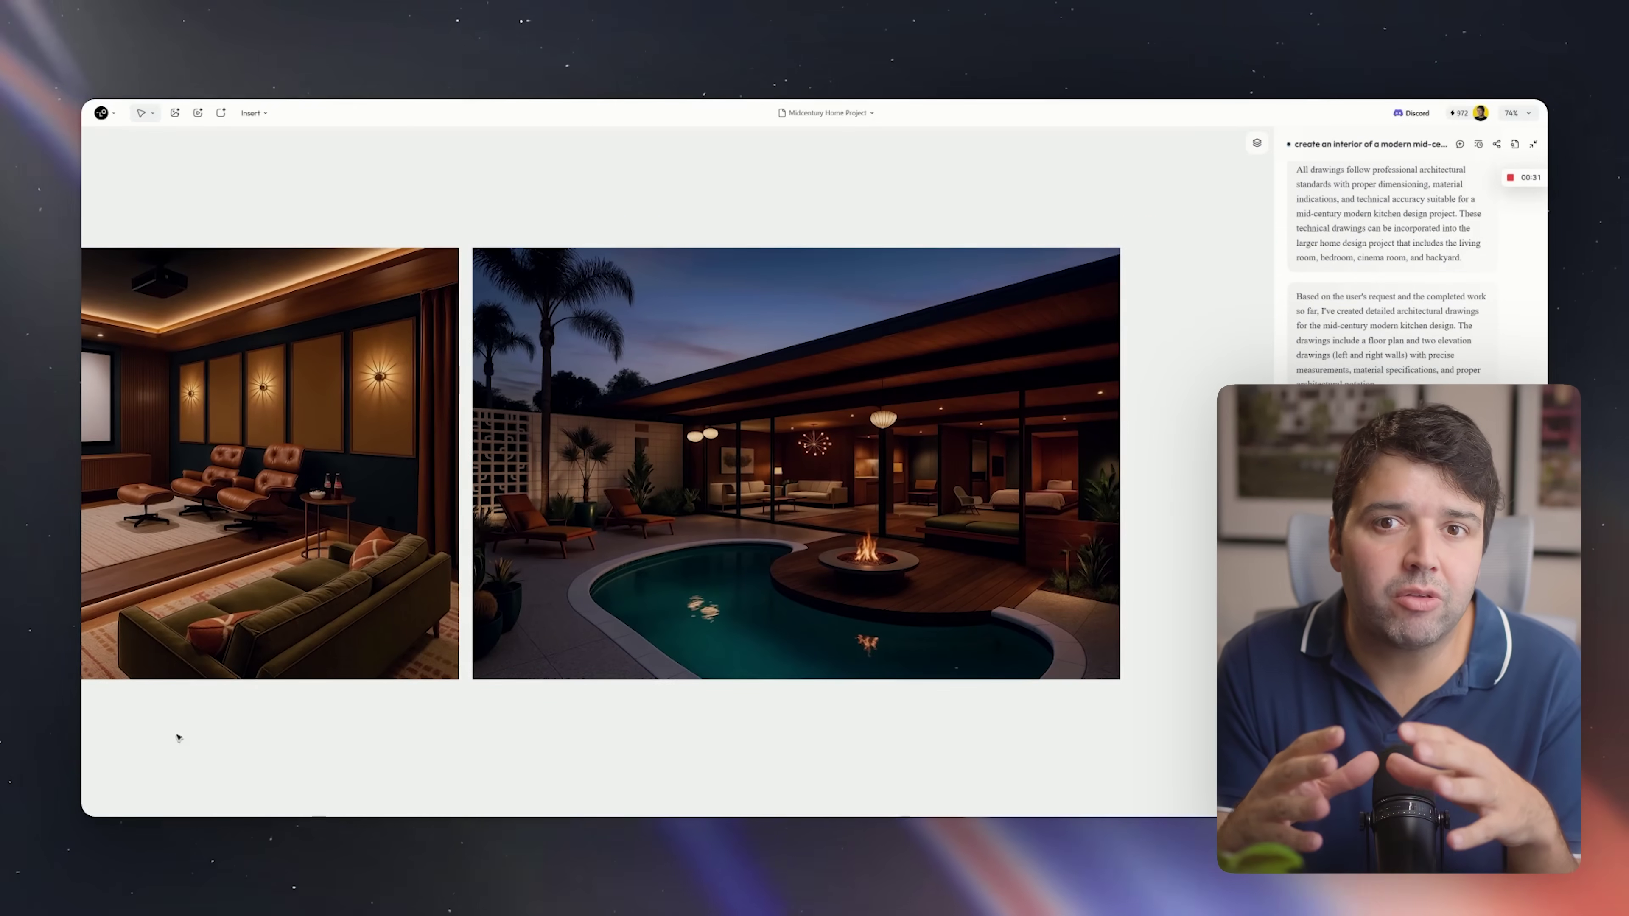
left_click_drag(178, 738, 204, 714)
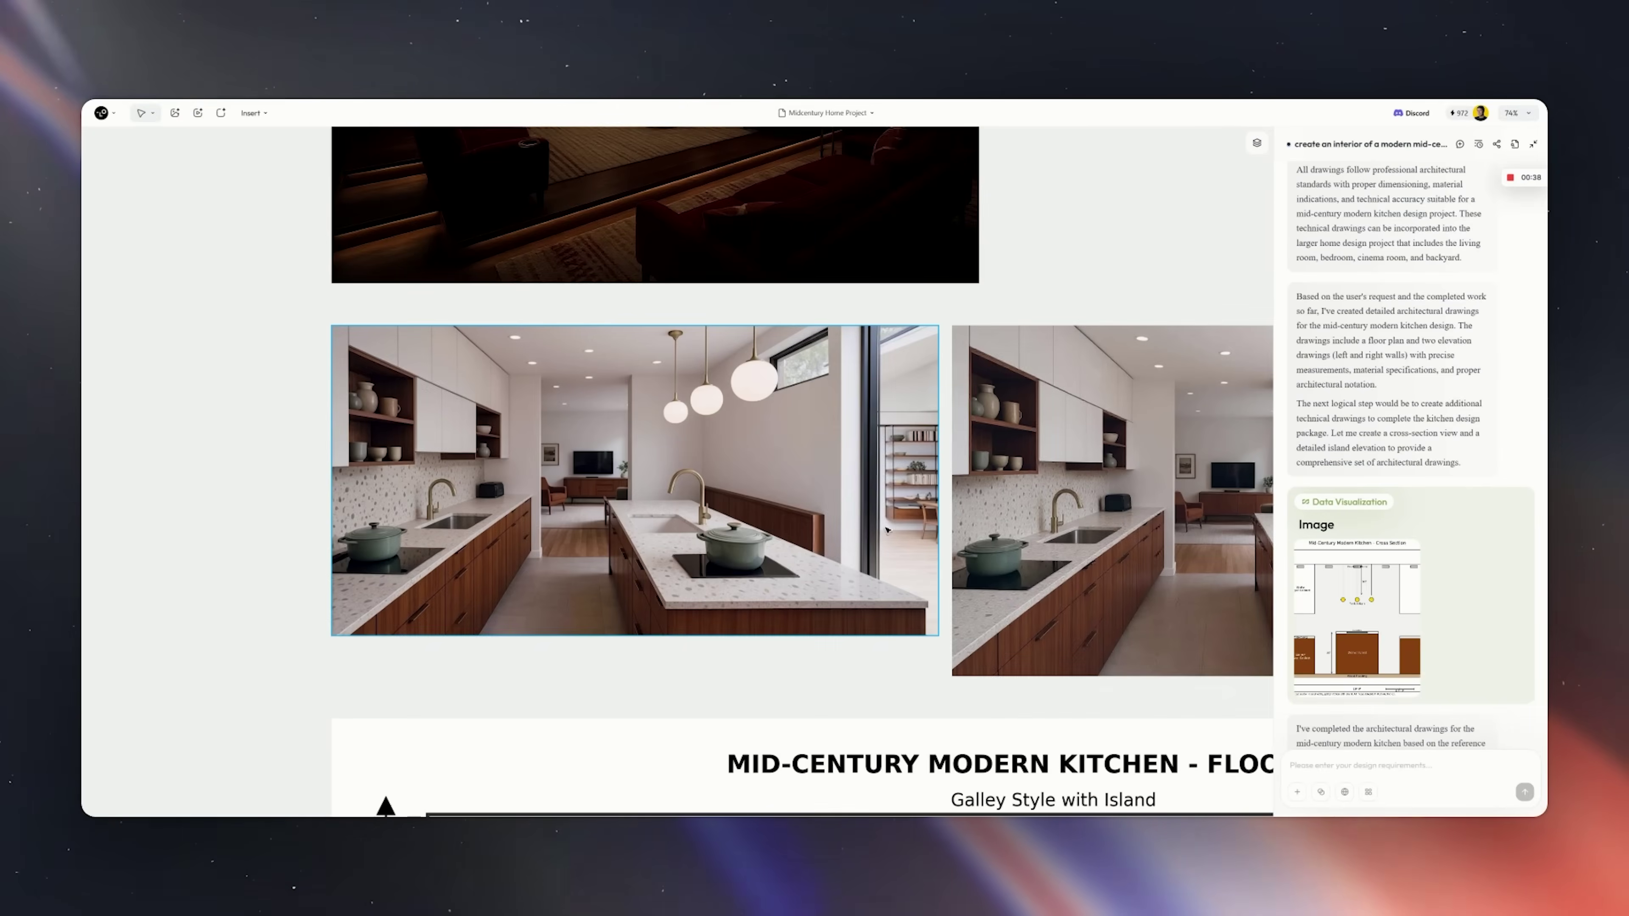
left_click_drag(1117, 519, 655, 519)
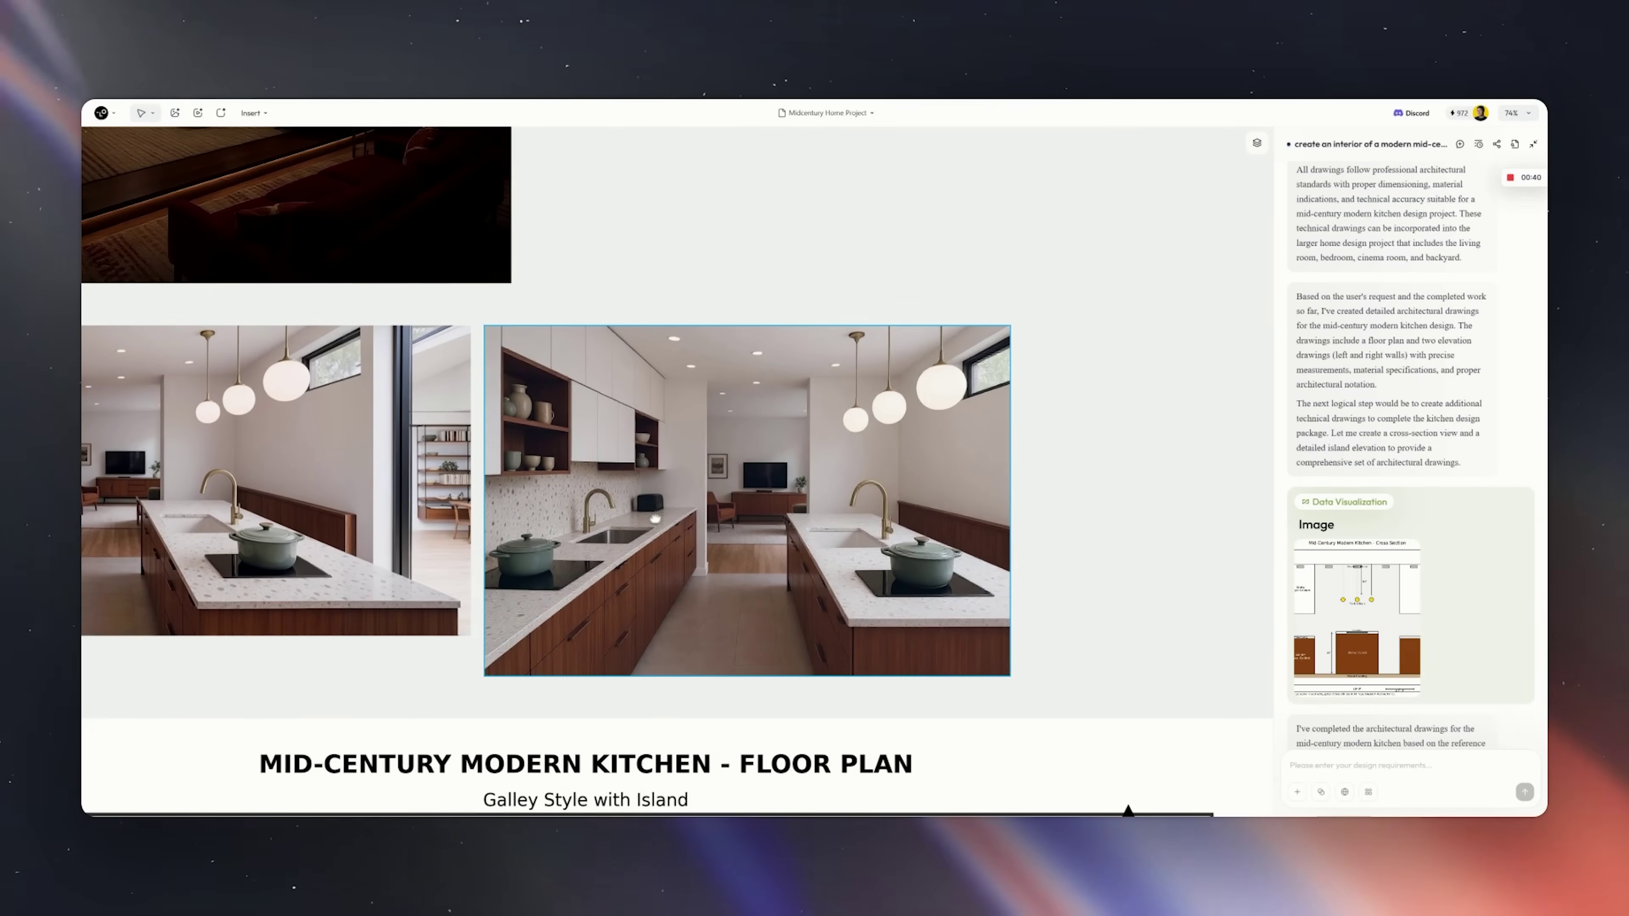
Scroll down to the full kitchen floor plan, then across to center the left-wall elevation
scroll(655, 519, "down", 5)
scroll(632, 402, "up", 5)
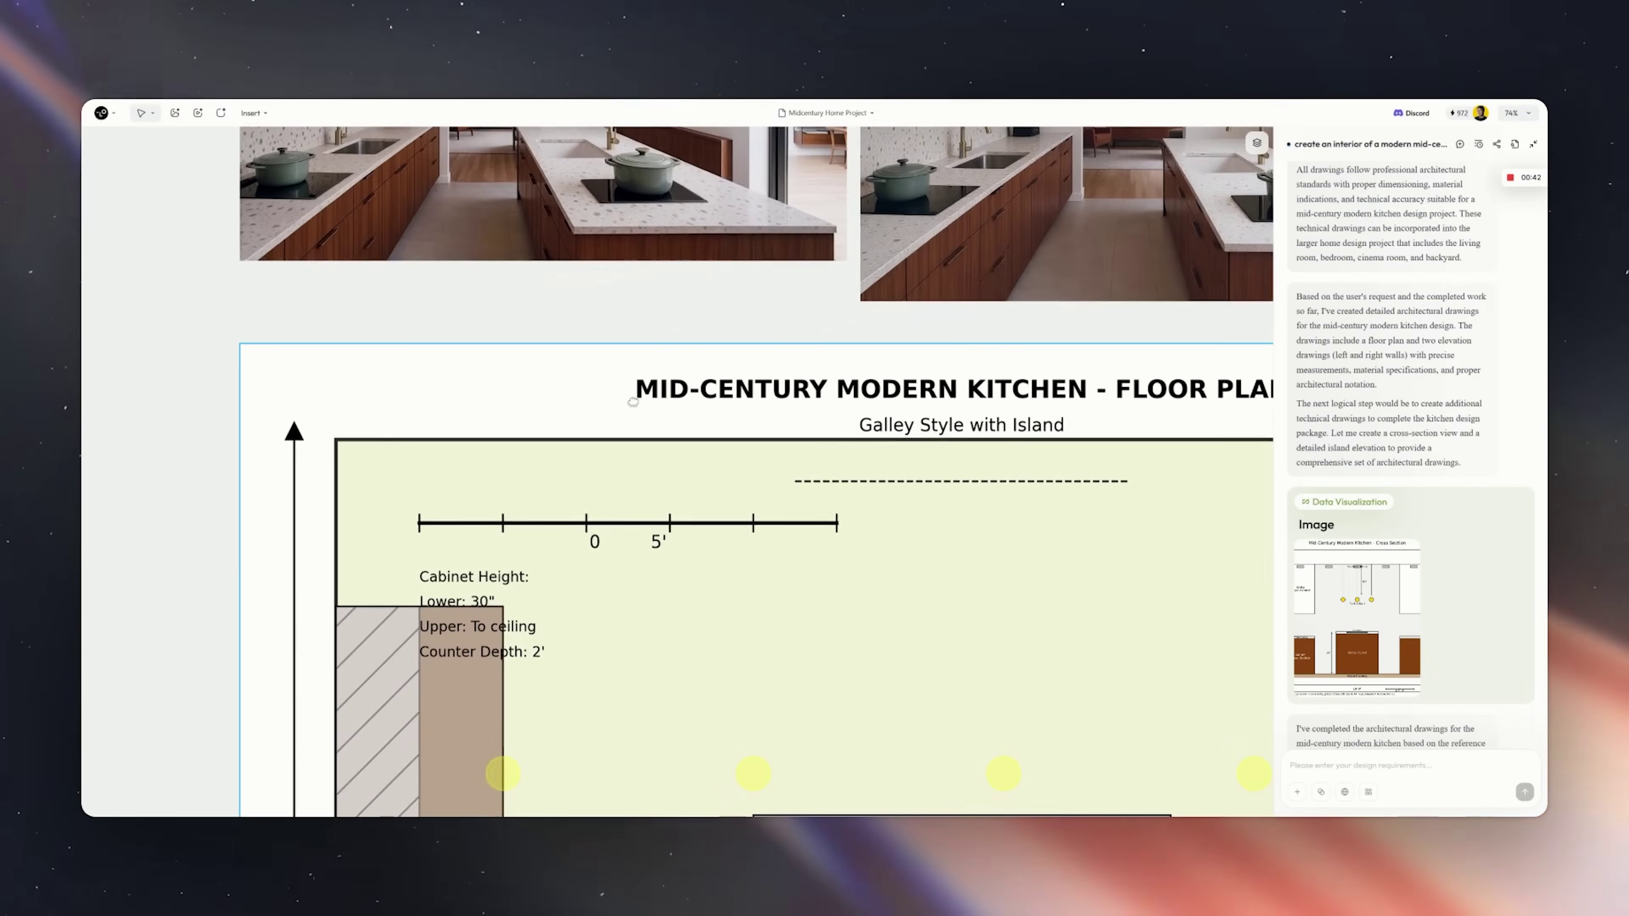
scroll(632, 401, "down", 8)
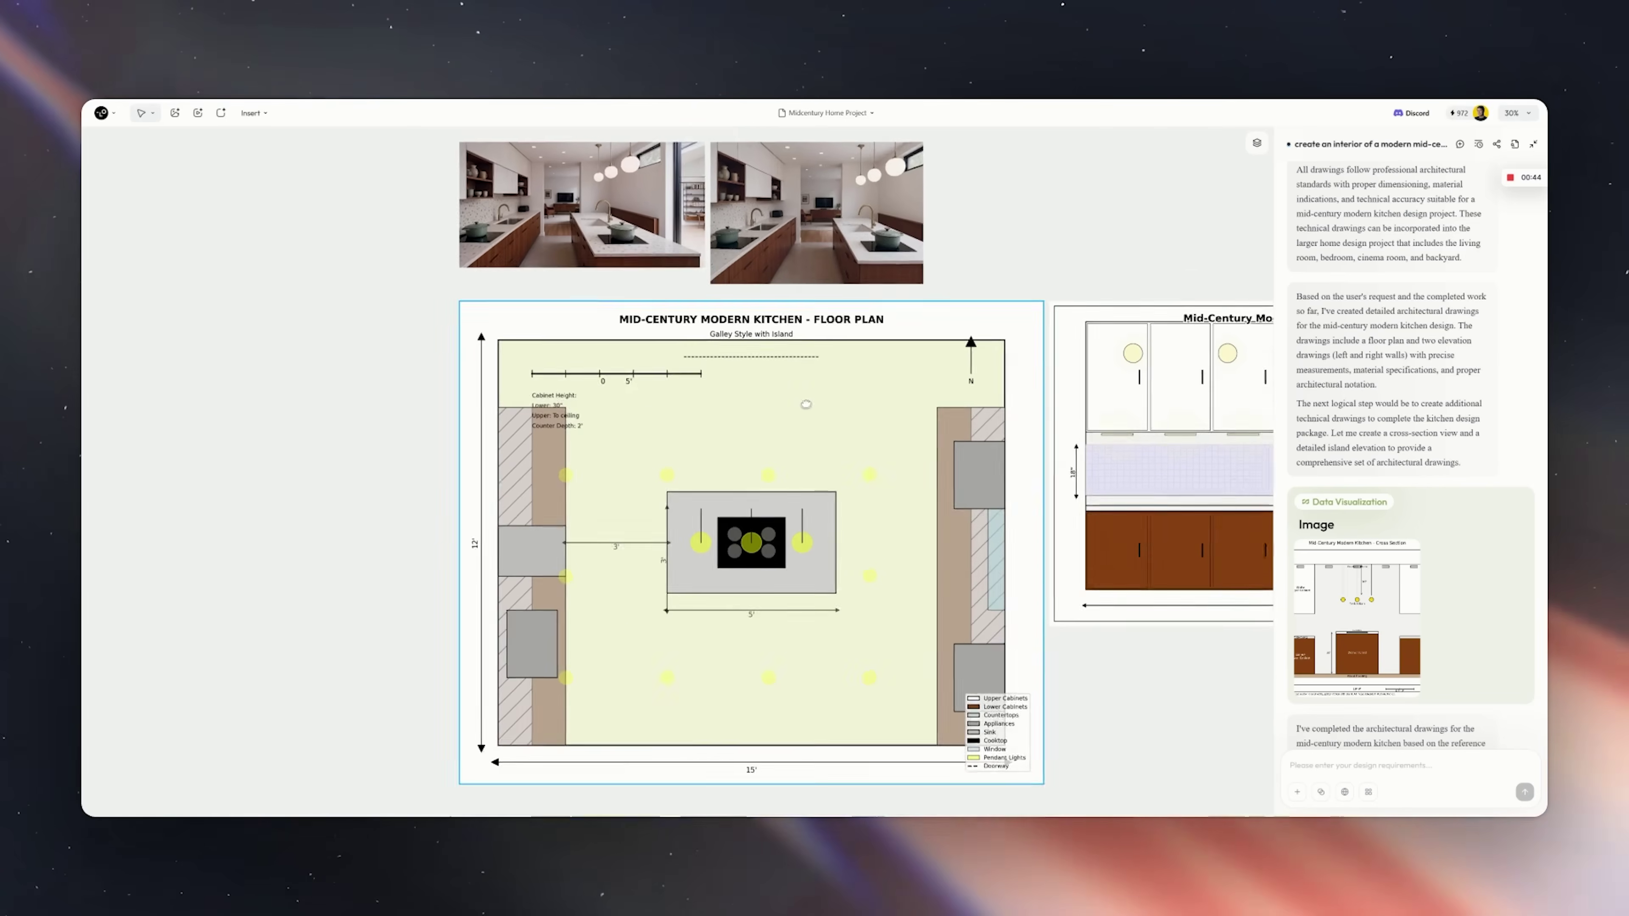
scroll(806, 404, "down", 2)
scroll(1085, 383, "right", 4)
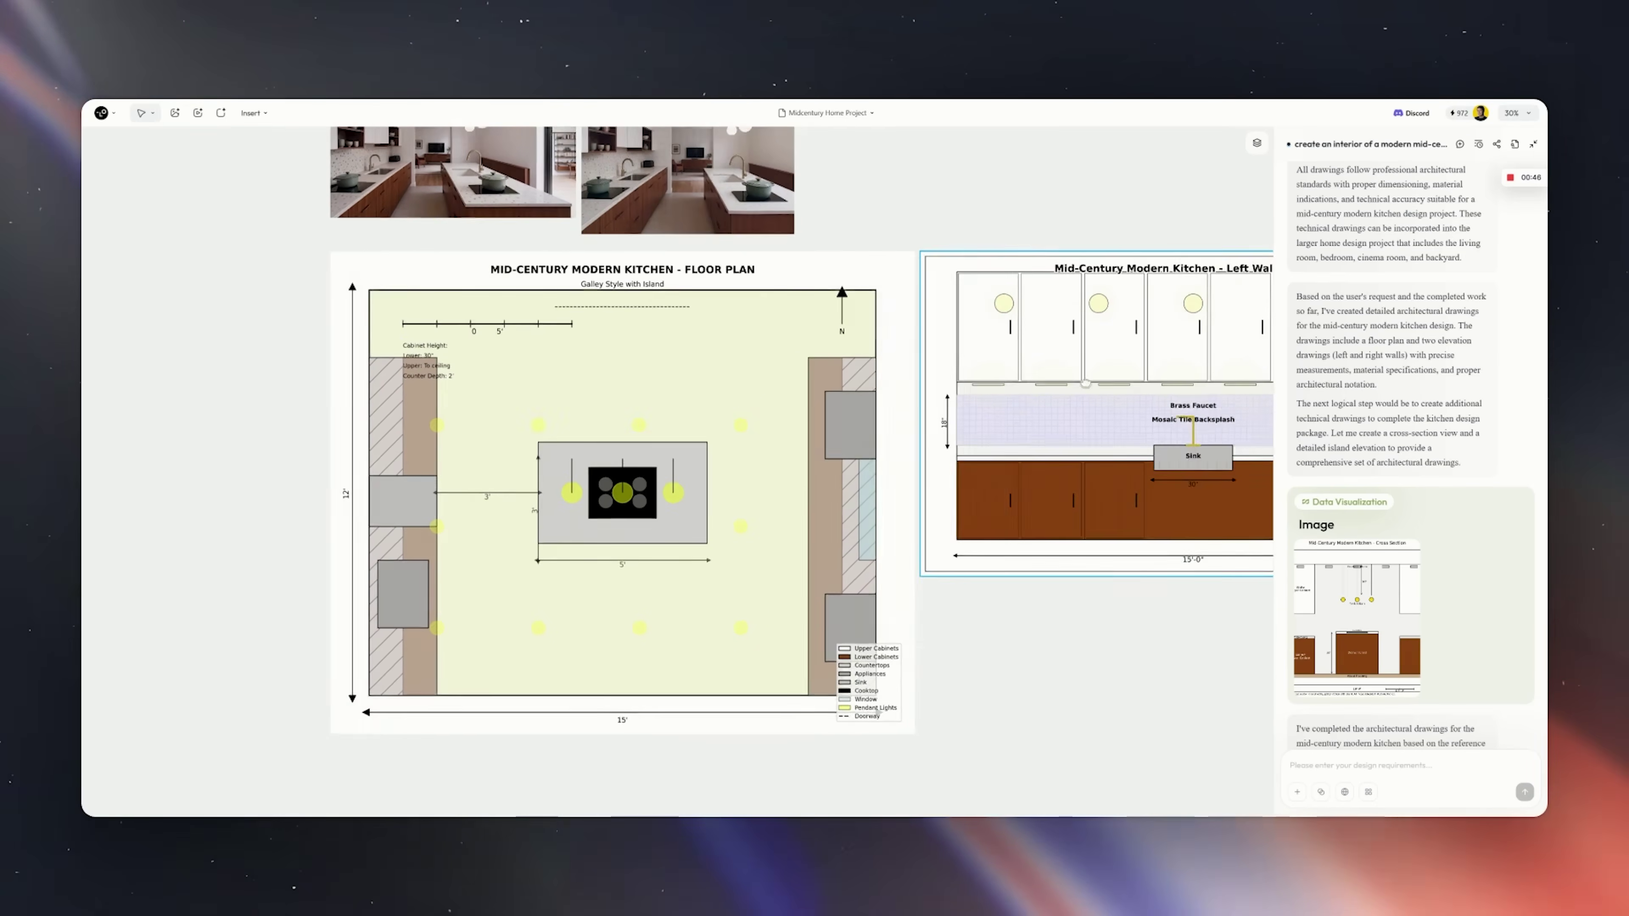
scroll(1085, 383, "right", 6)
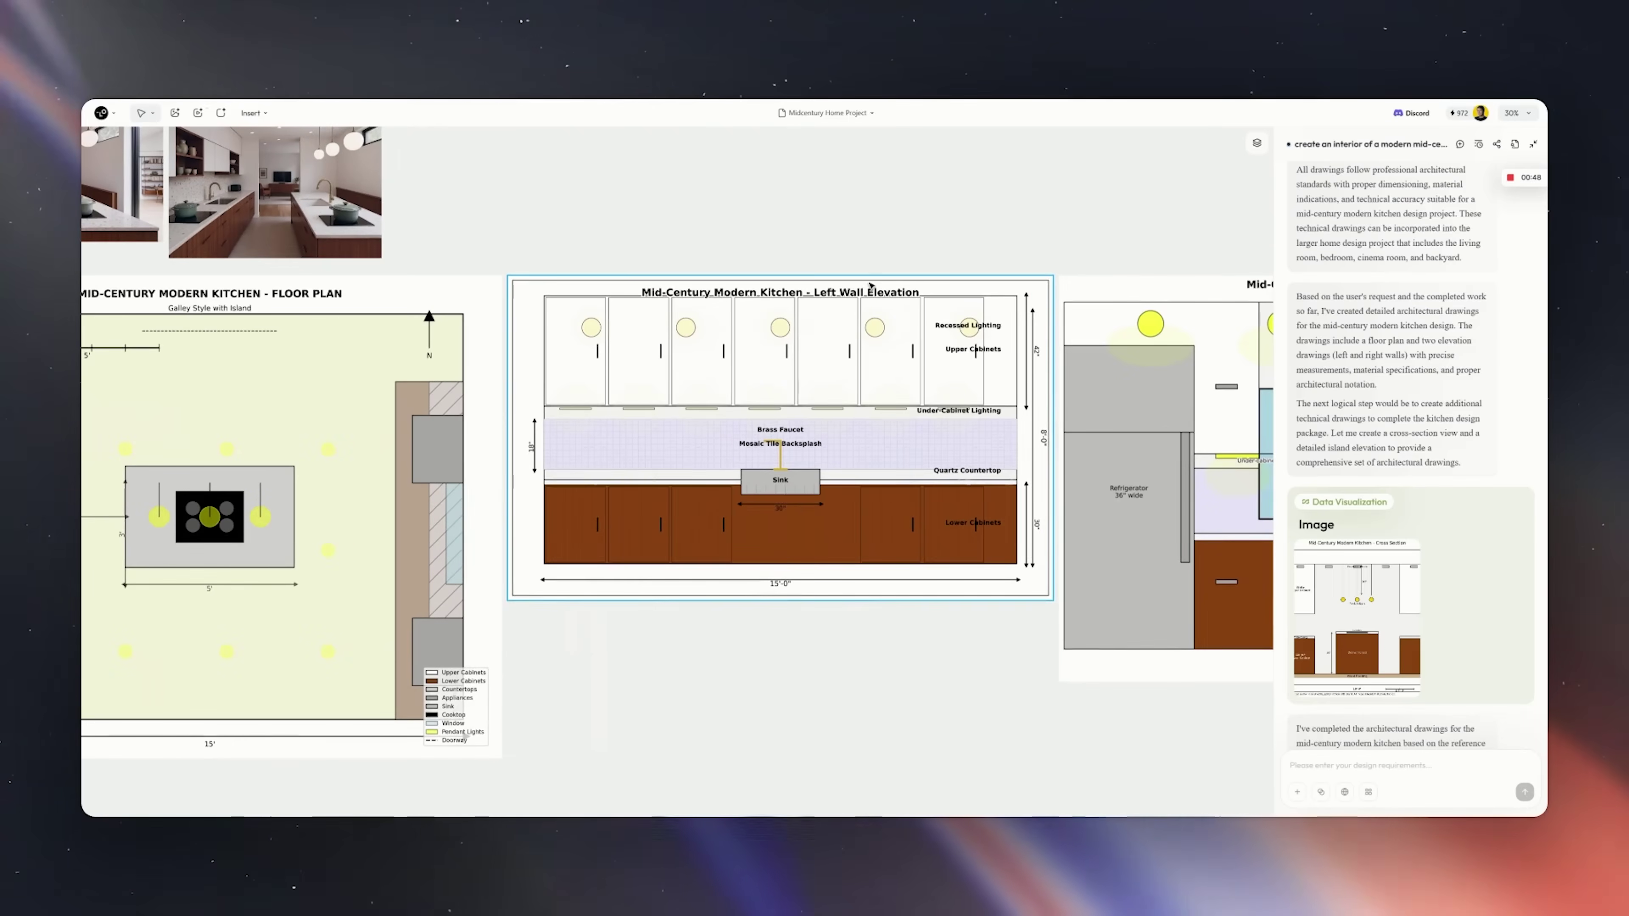
scroll(1109, 225, "right", 1)
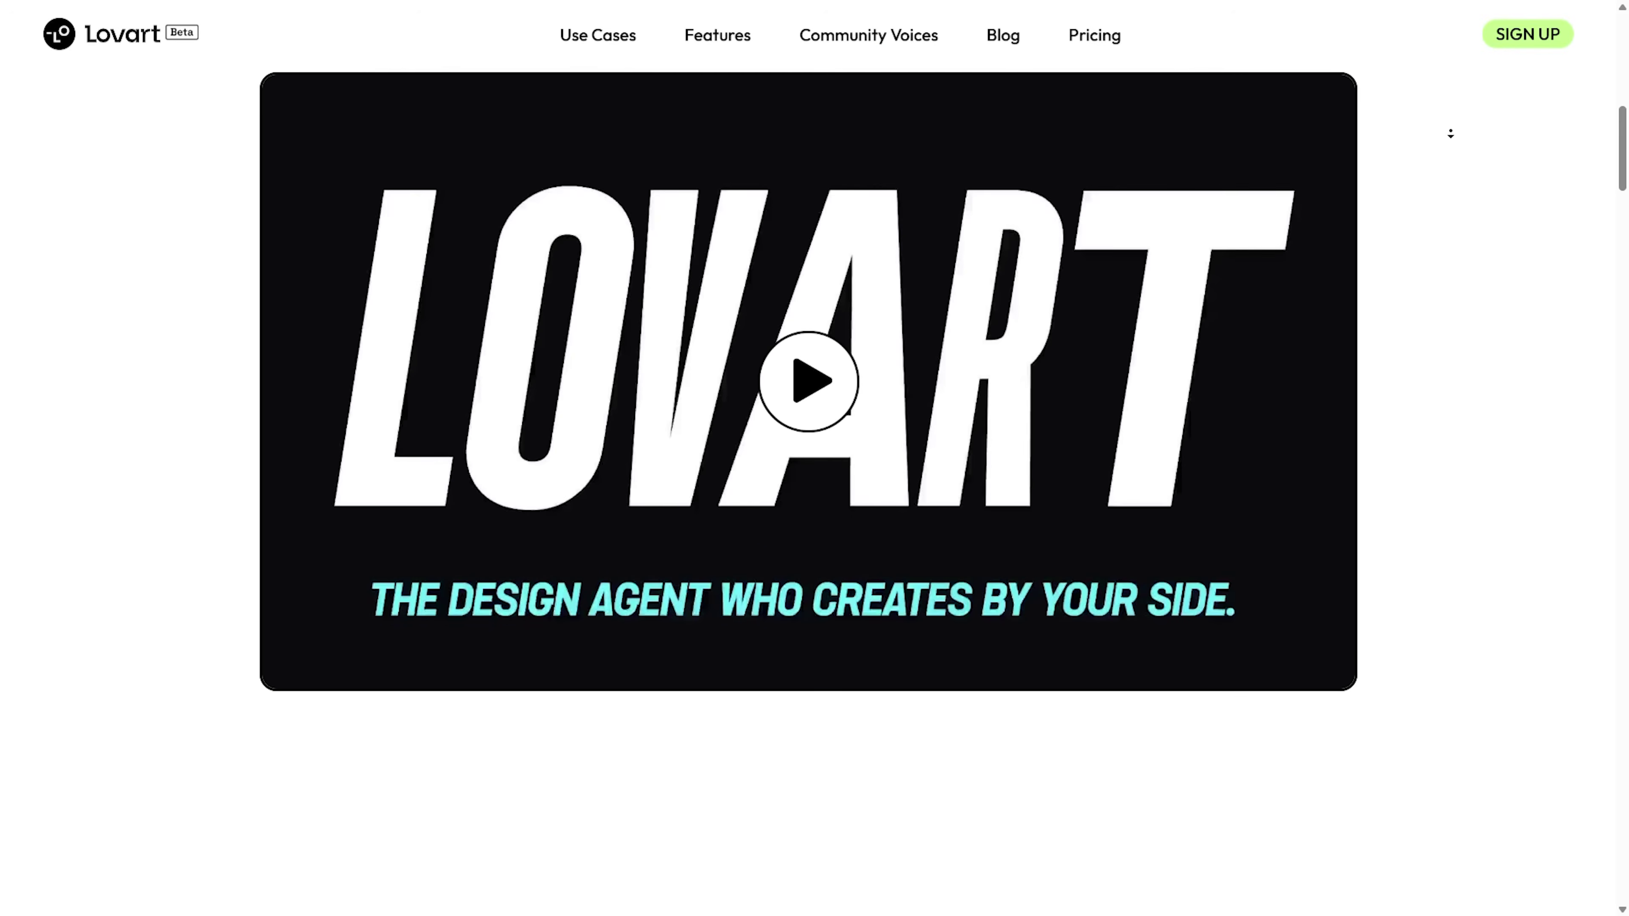
Scroll down the homepage to gallery projects like Trustbound Style Guide, Playful Puppy Brand and TravelLens
scroll(1451, 133, "down", 1)
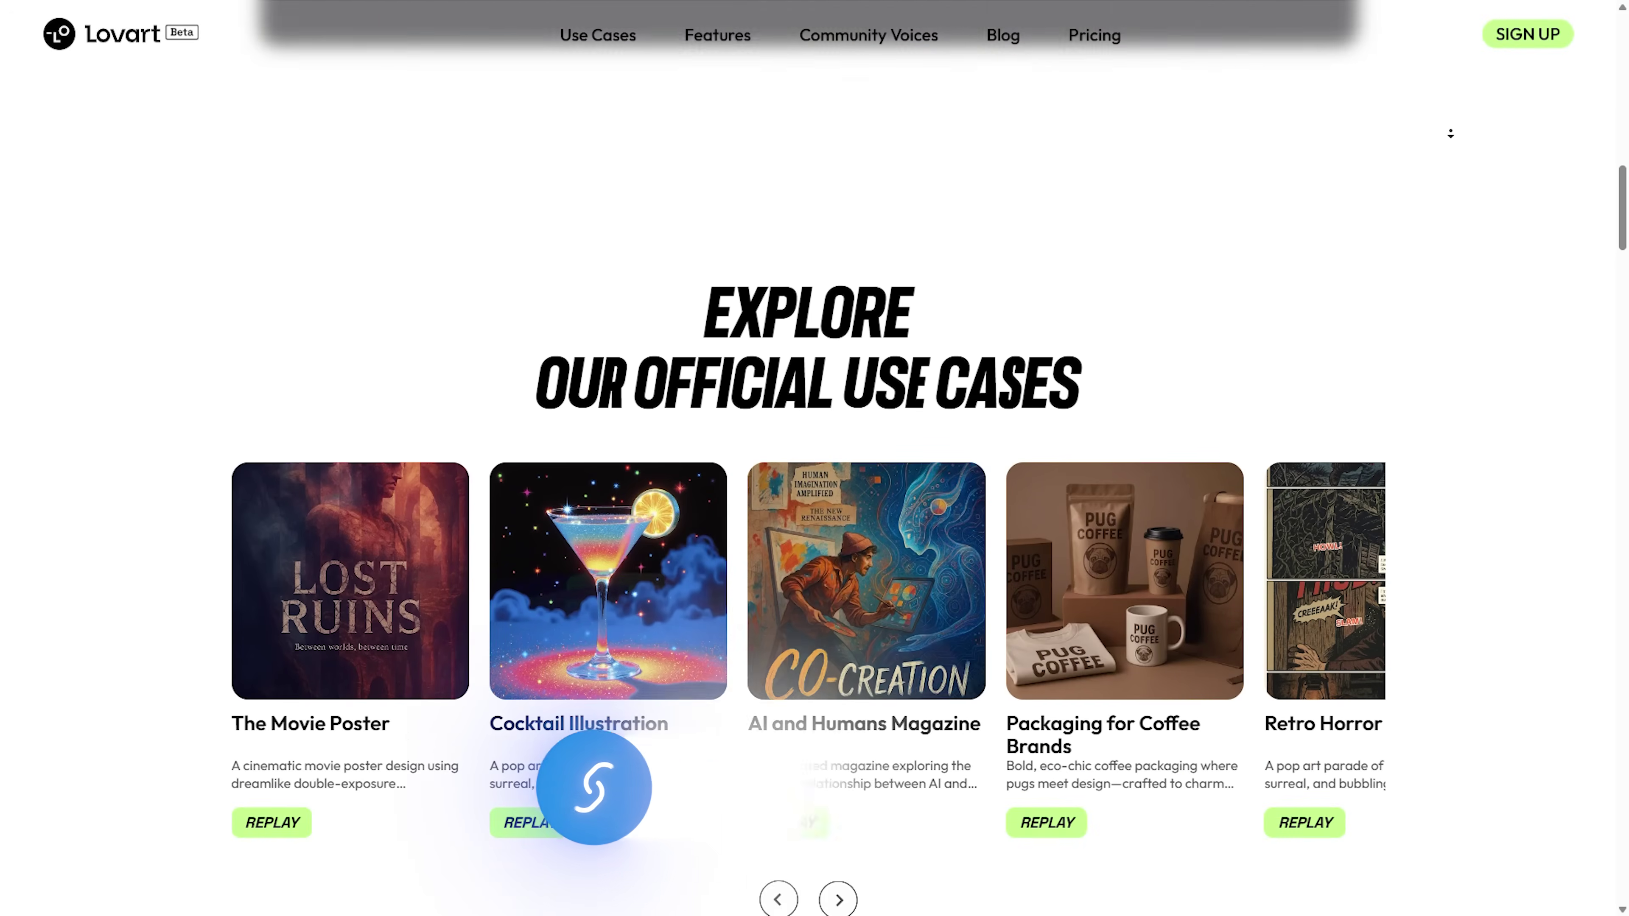
scroll(1451, 134, "down", 1)
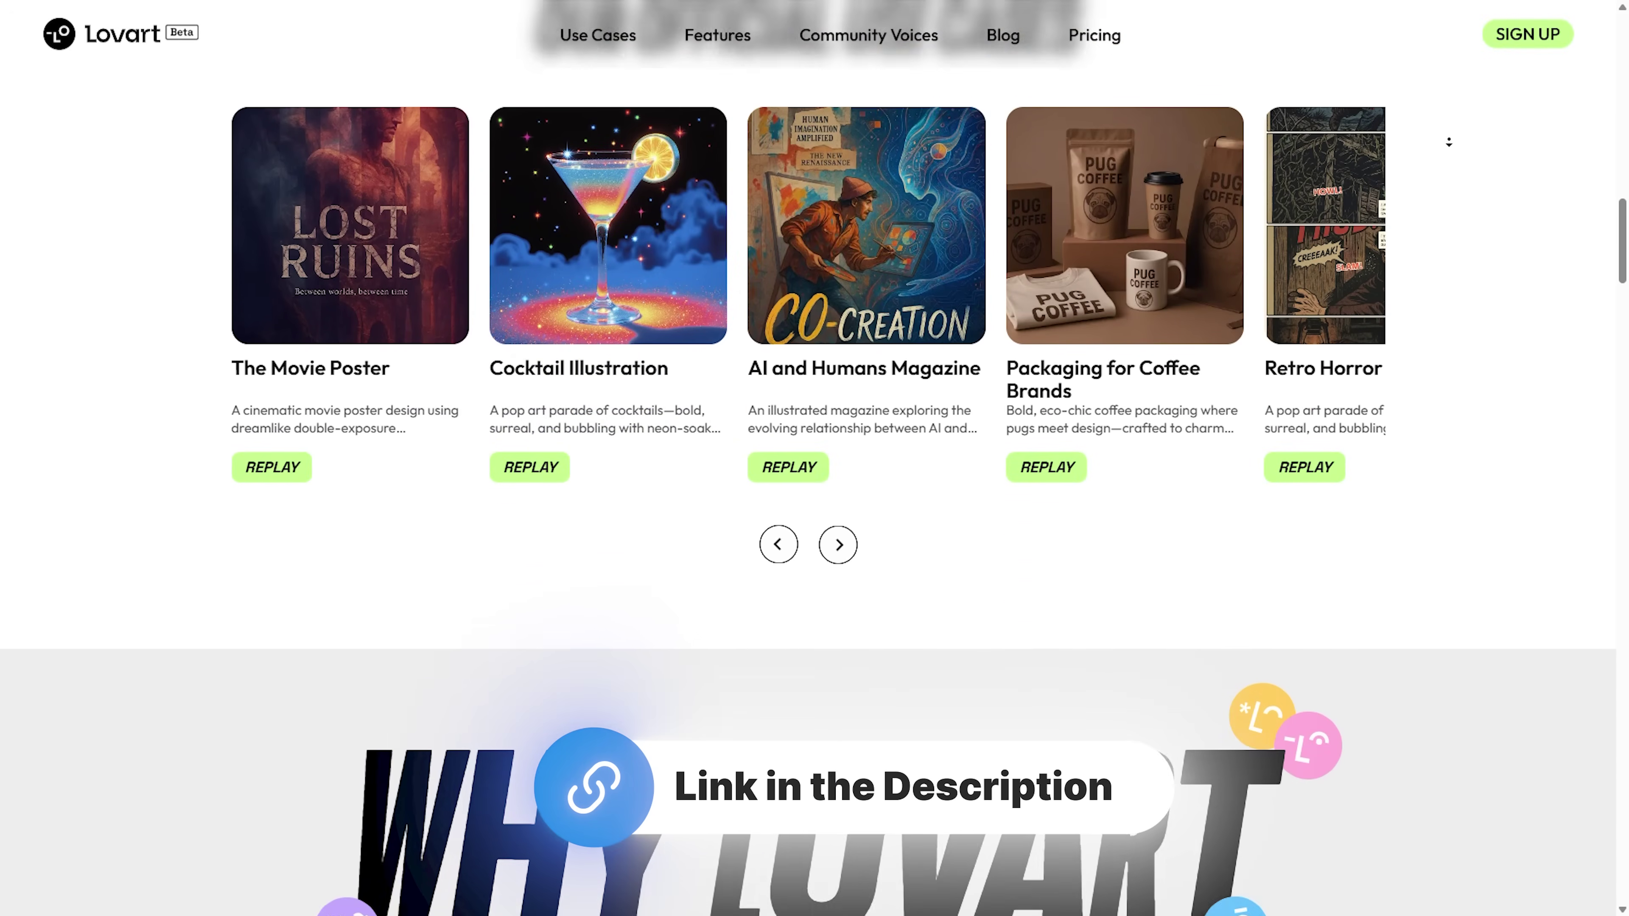
scroll(1449, 142, "down", 3)
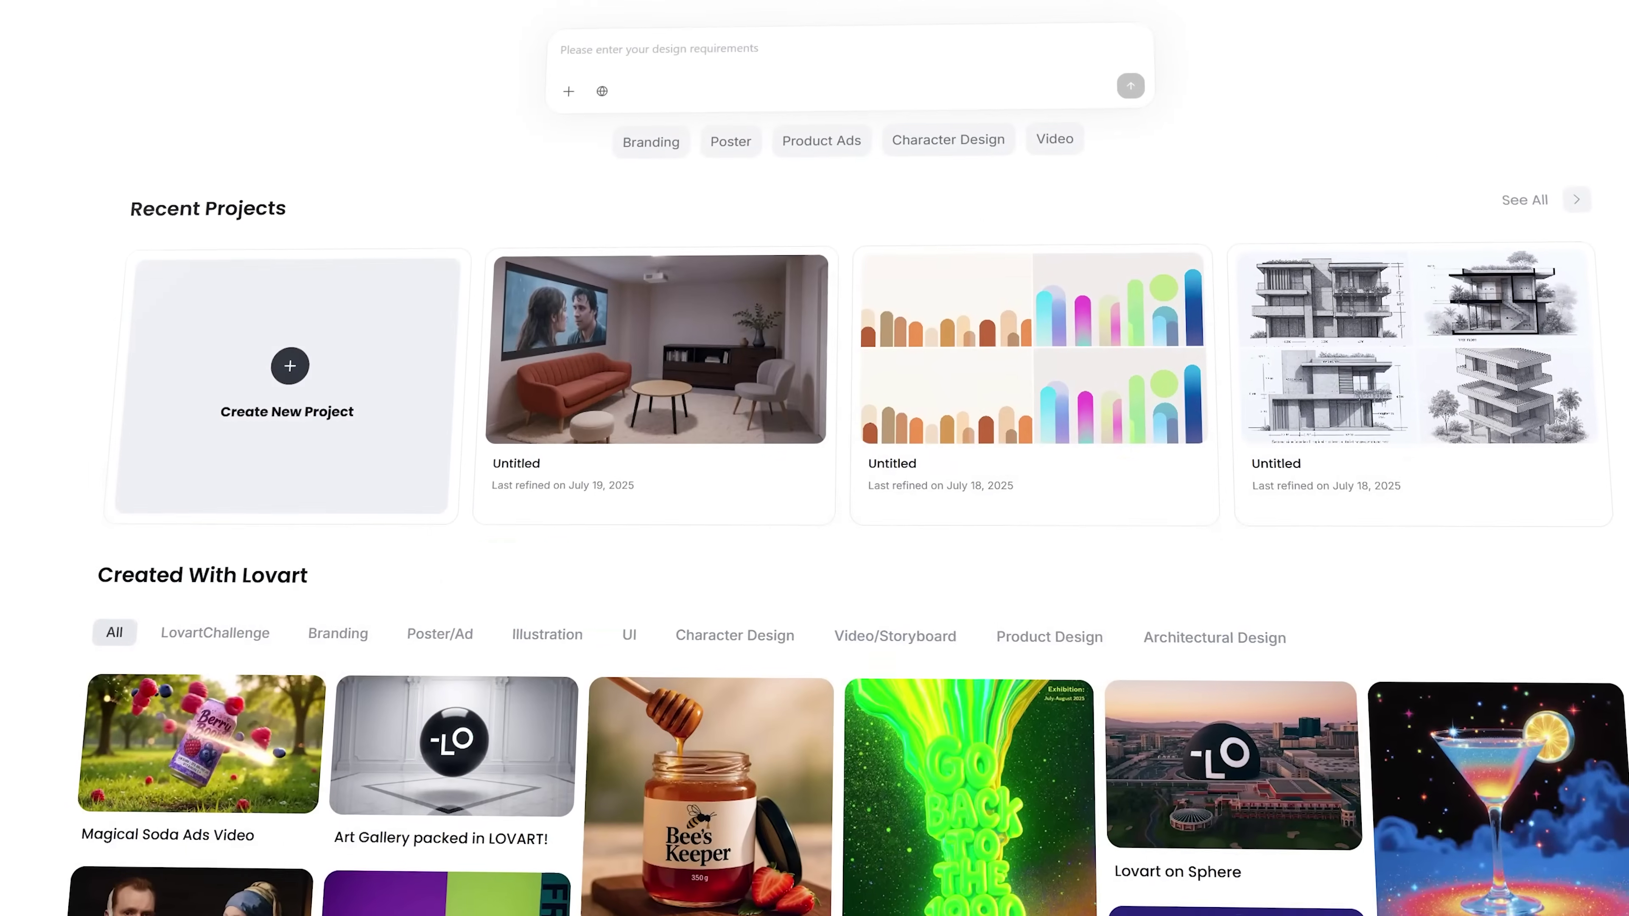
scroll(1622, 296, "down", 15)
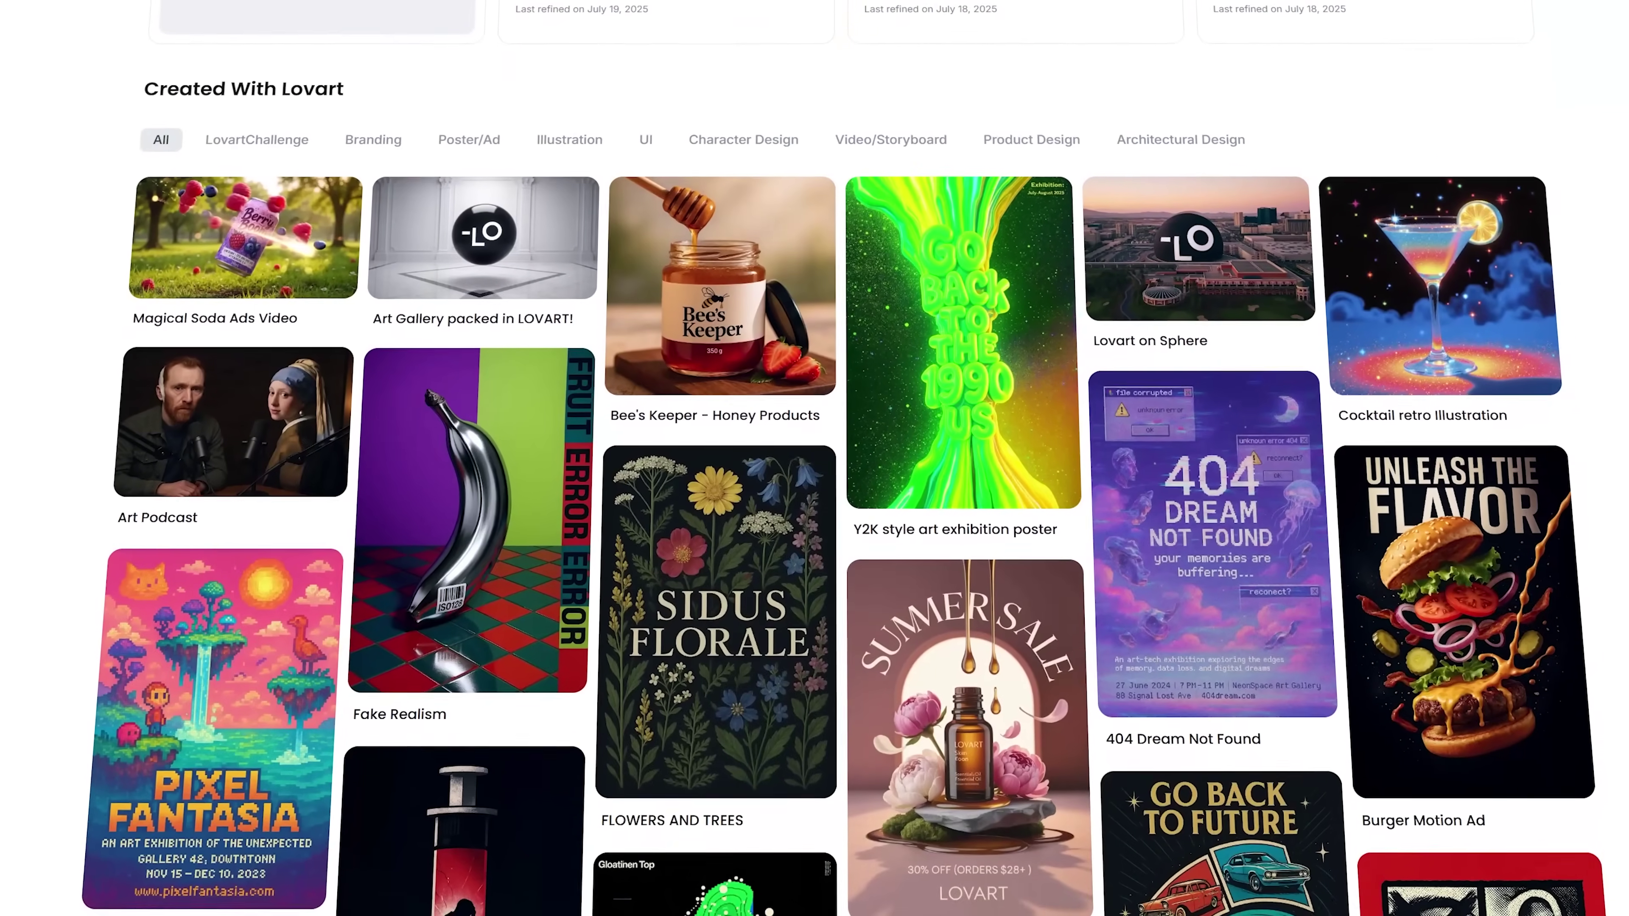
scroll(1621, 297, "down", 12)
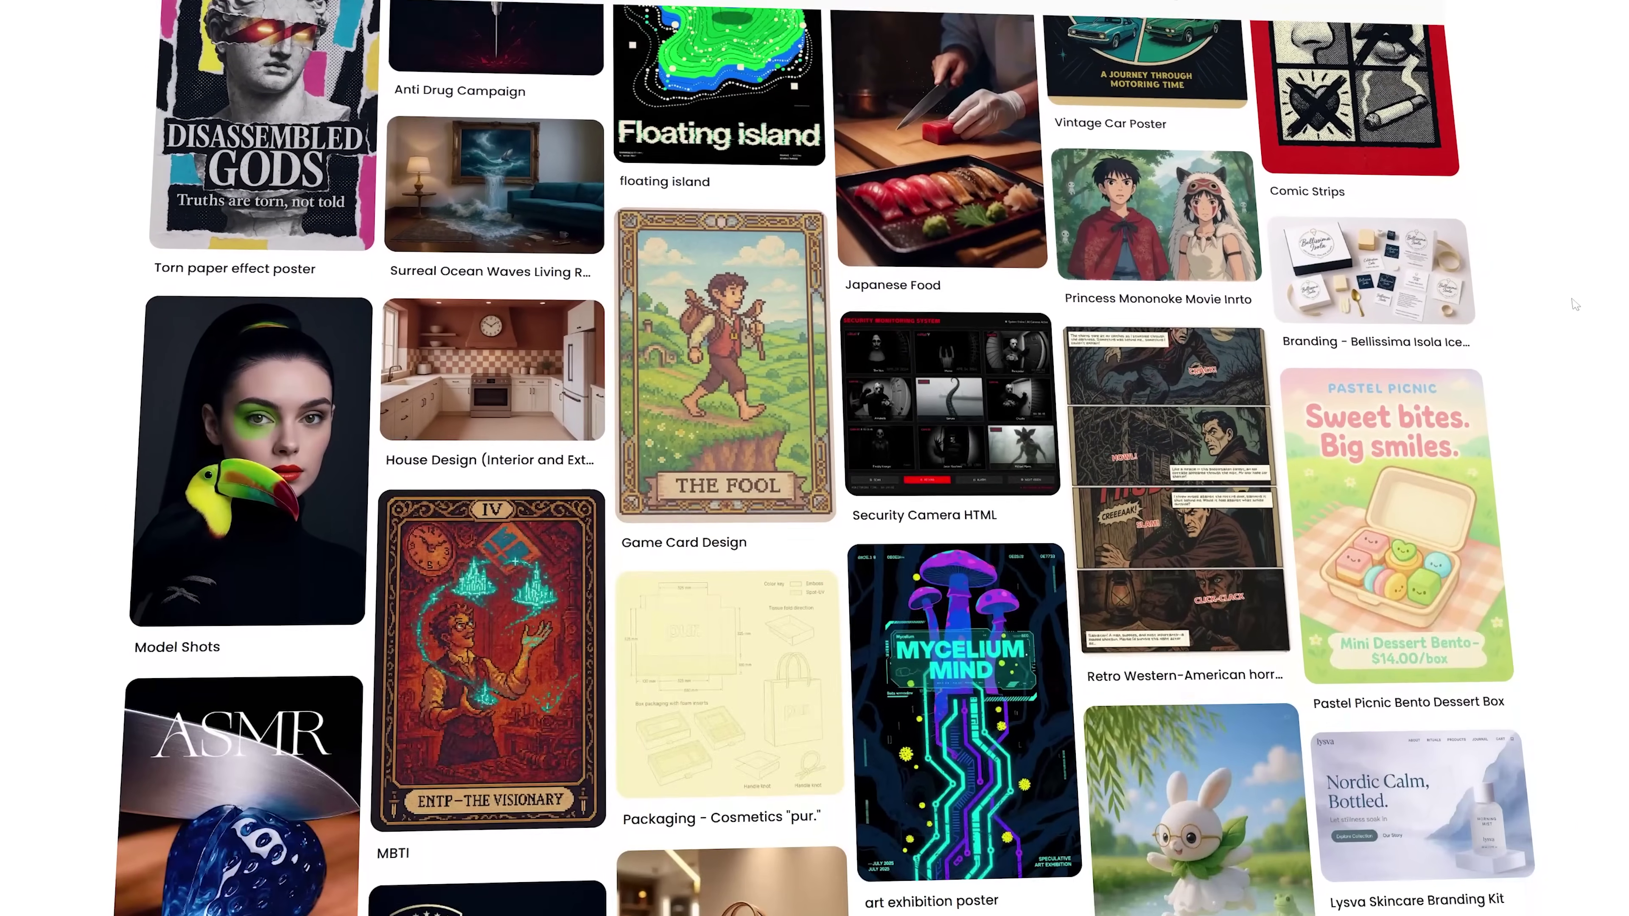
scroll(1535, 312, "down", 12)
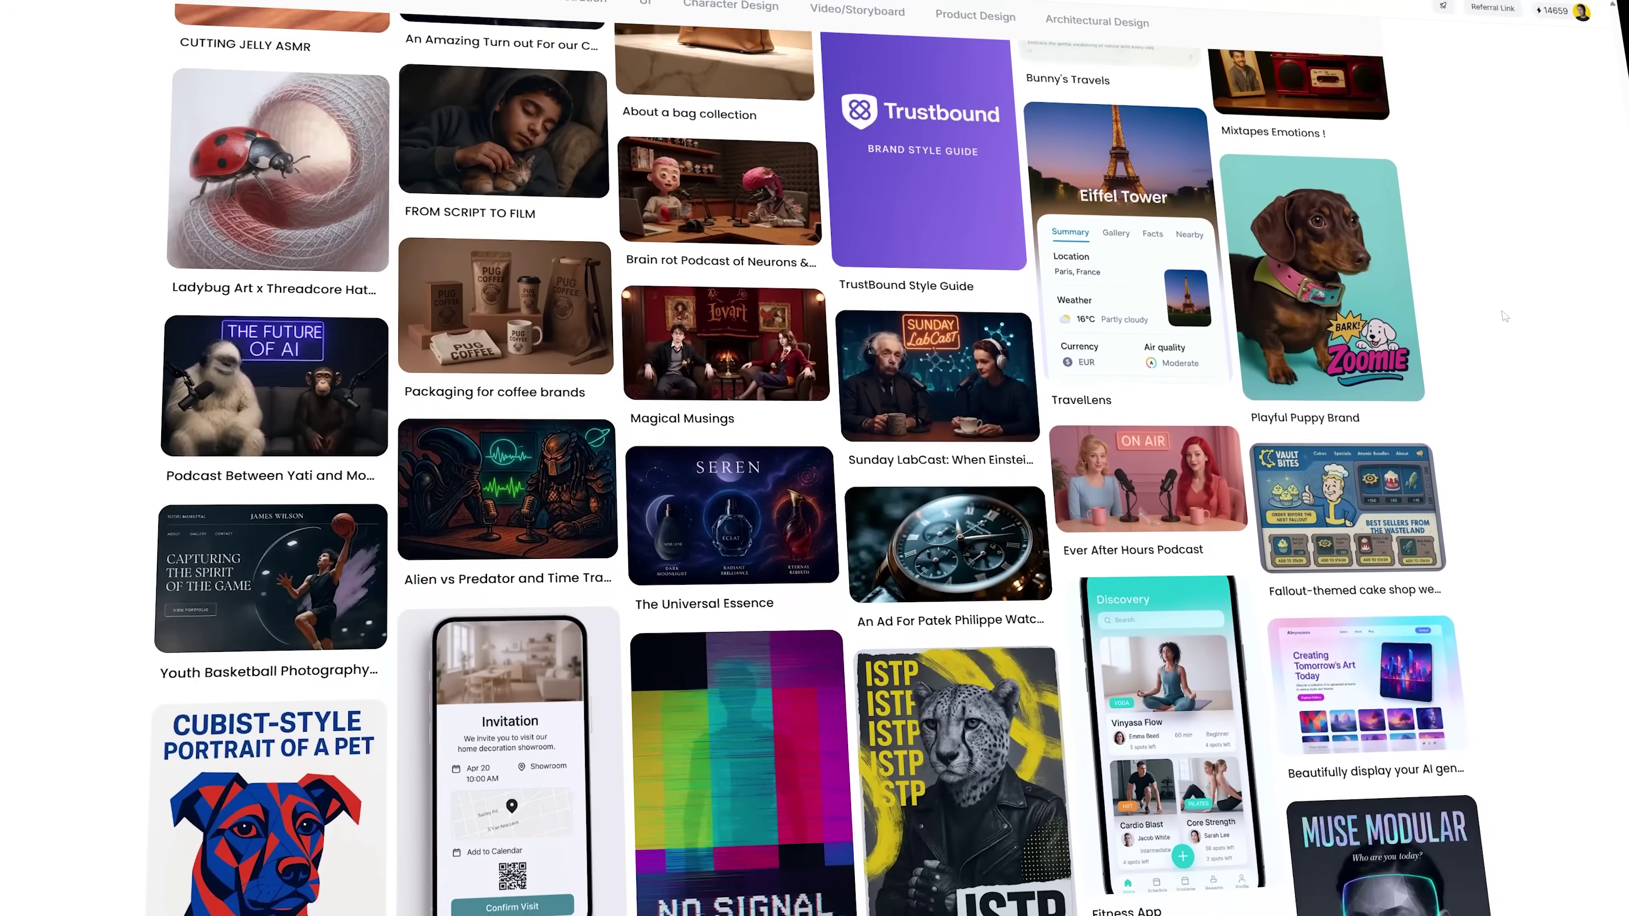